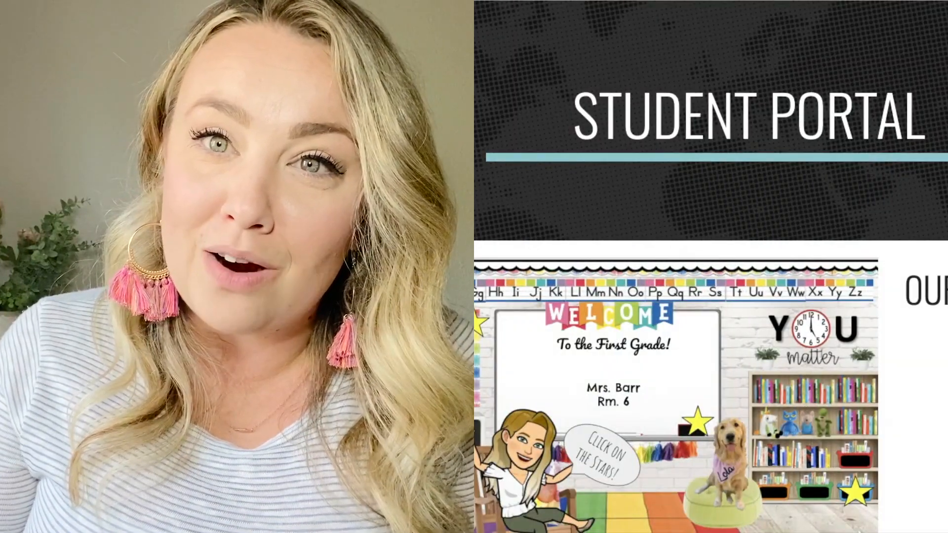
{"action": "scroll", "coordinate": [710, 267], "scroll_direction": "down", "scroll_amount": 2}
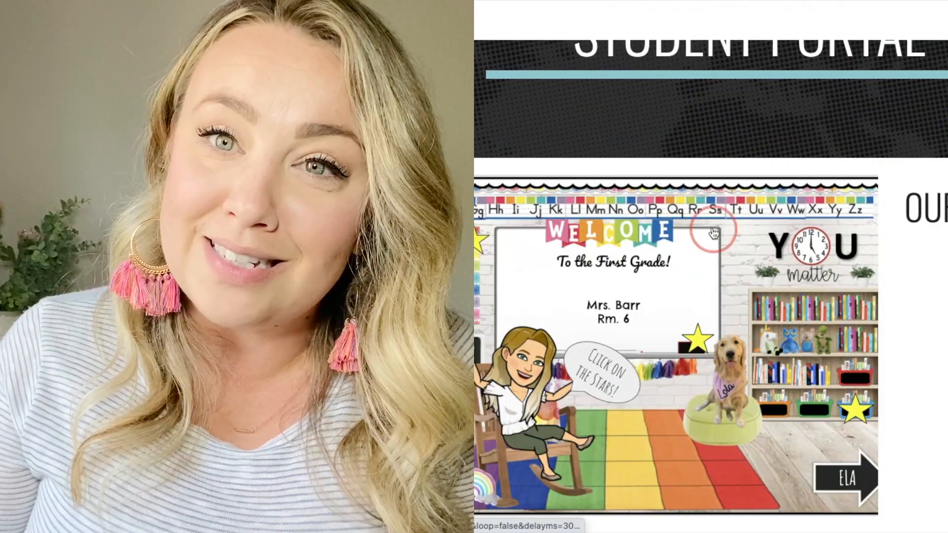
{"action": "left_click", "coordinate": [714, 233]}
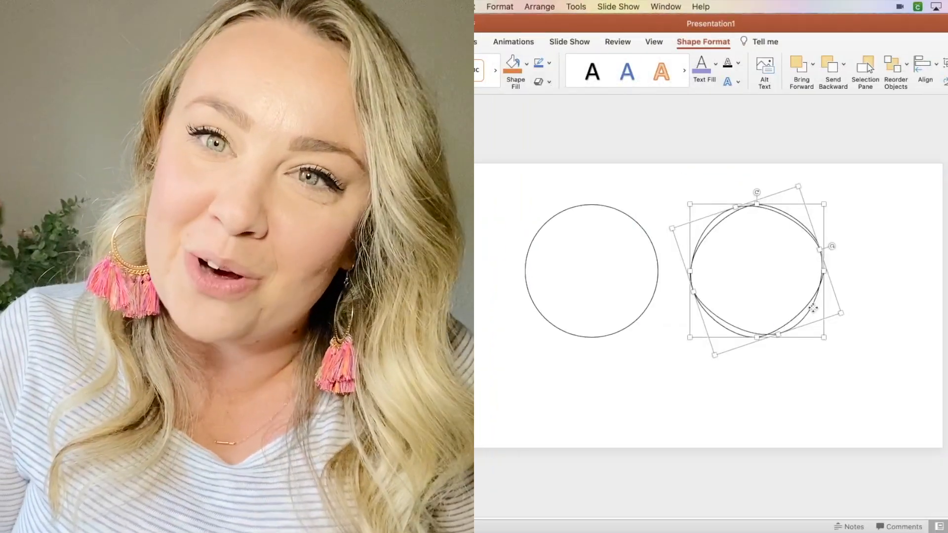
{"action": "left_click_drag", "start_coordinate": [812, 311], "coordinate": [648, 307]}
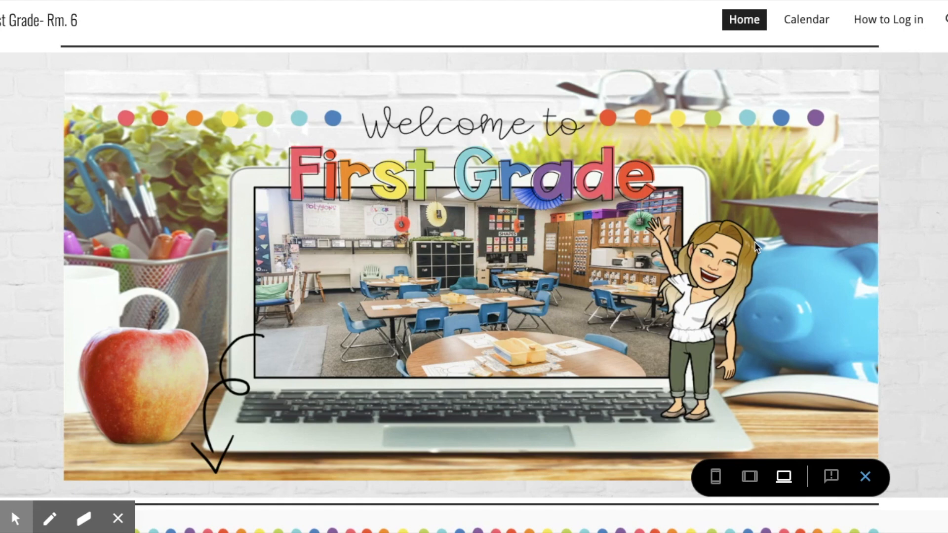
Step: Browse the example first-grade site's Family Portal page and its sections
{"action": "scroll", "coordinate": [754, 241], "scroll_direction": "down", "scroll_amount": 4}
{"action": "scroll", "coordinate": [754, 241], "scroll_direction": "down", "scroll_amount": 6}
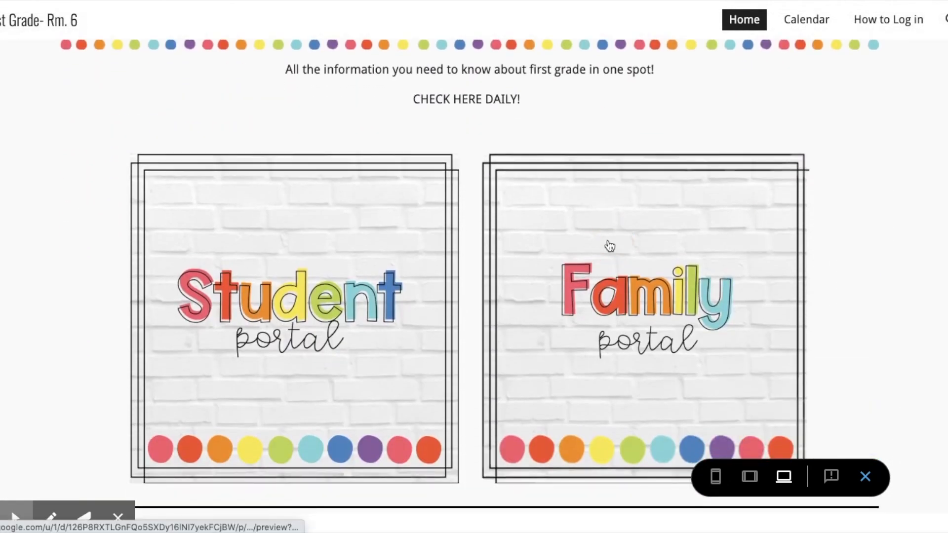
{"action": "left_click", "coordinate": [610, 245]}
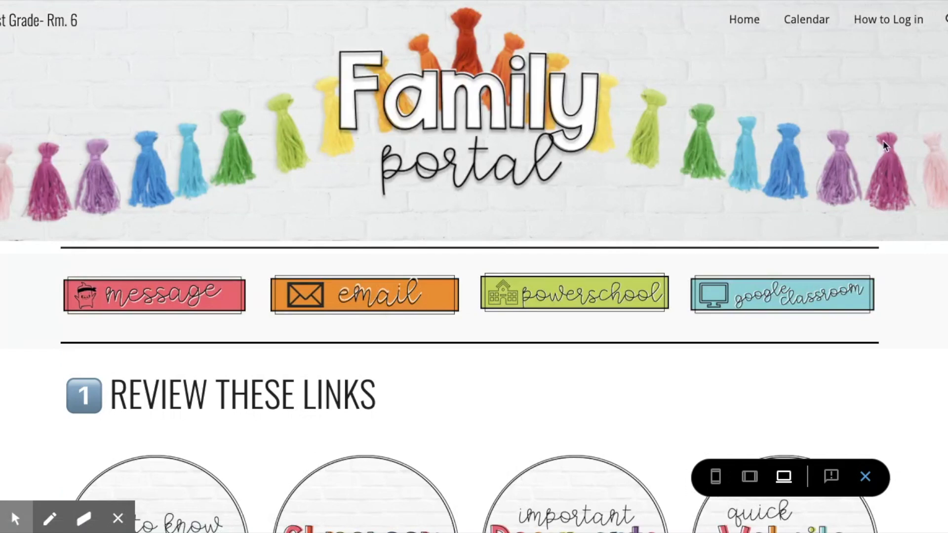
{"action": "scroll", "coordinate": [885, 145], "scroll_direction": "down", "scroll_amount": 2}
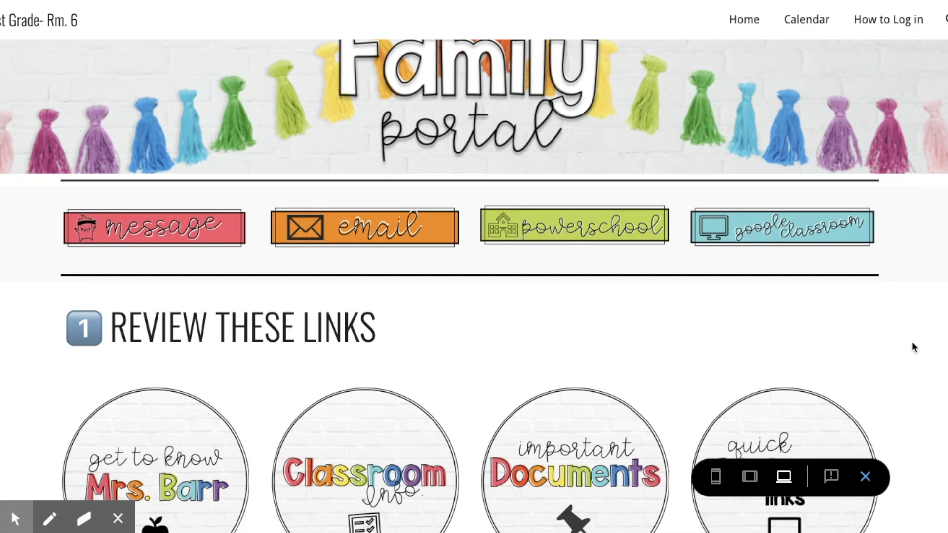
{"action": "scroll", "coordinate": [912, 343], "scroll_direction": "down", "scroll_amount": 3}
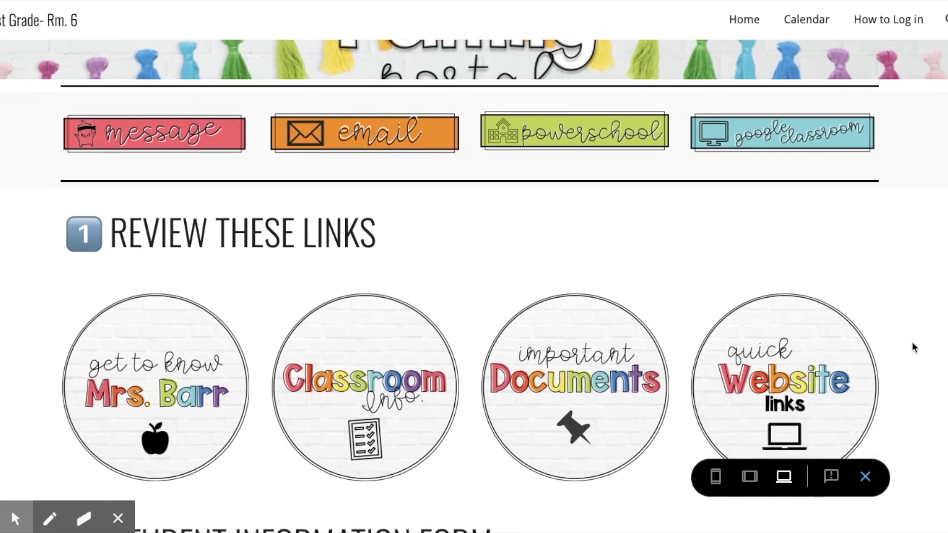
{"action": "scroll", "coordinate": [911, 342], "scroll_direction": "down", "scroll_amount": 2}
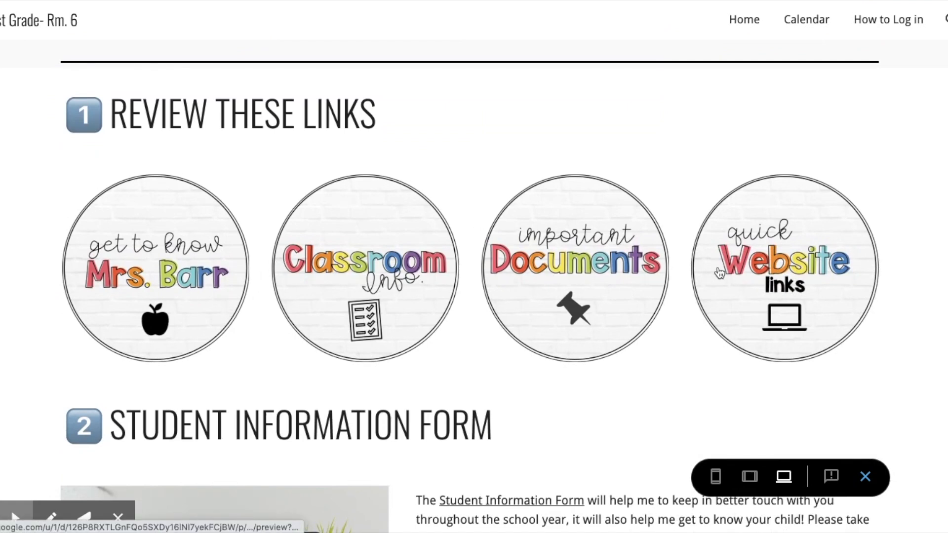
{"action": "scroll", "coordinate": [631, 377], "scroll_direction": "down", "scroll_amount": 6}
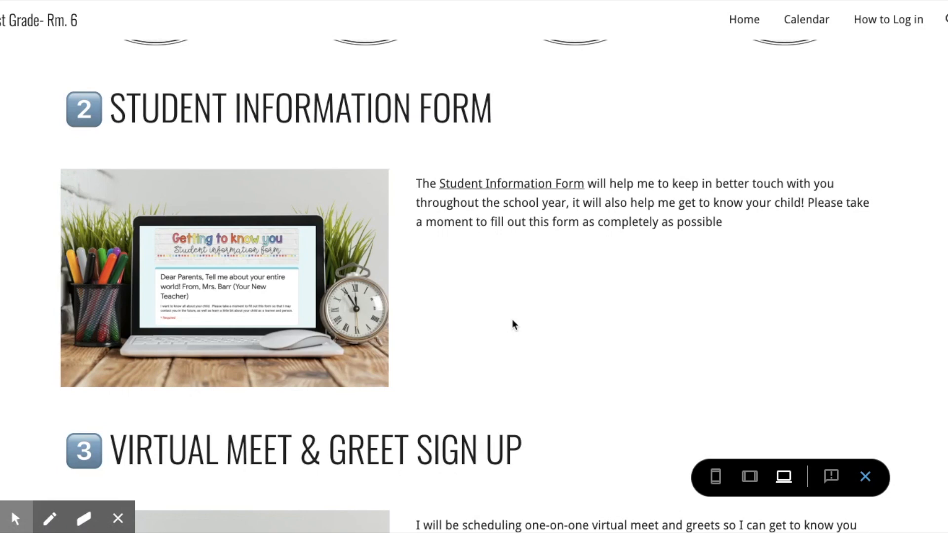
{"action": "scroll", "coordinate": [511, 319], "scroll_direction": "down", "scroll_amount": 4}
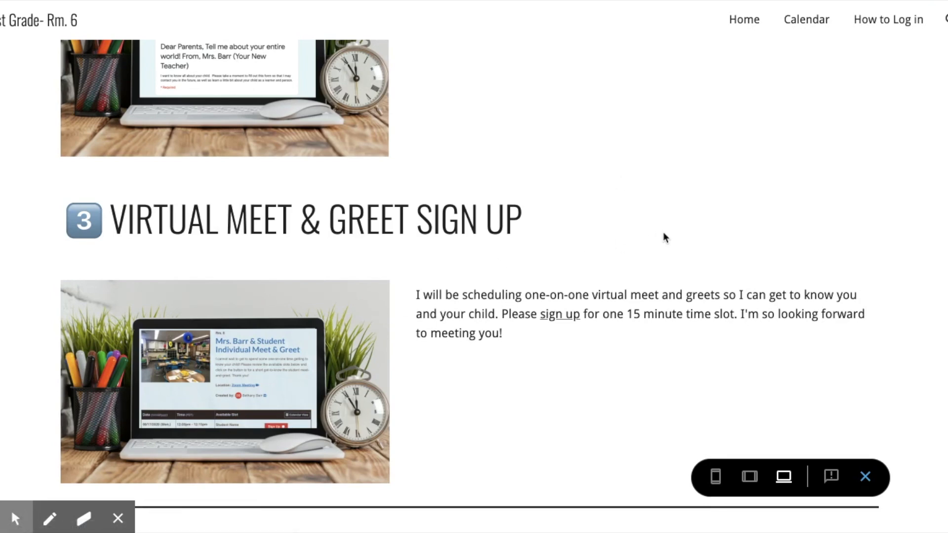
{"action": "scroll", "coordinate": [664, 237], "scroll_direction": "up", "scroll_amount": 4}
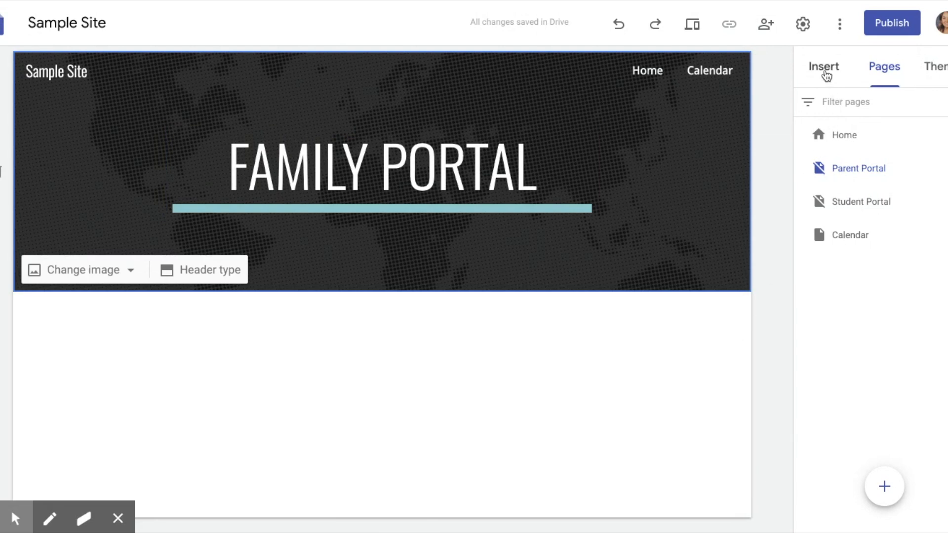
Step: Insert a button named Email Me linked to the Home page and widen it
{"action": "left_click", "coordinate": [823, 70]}
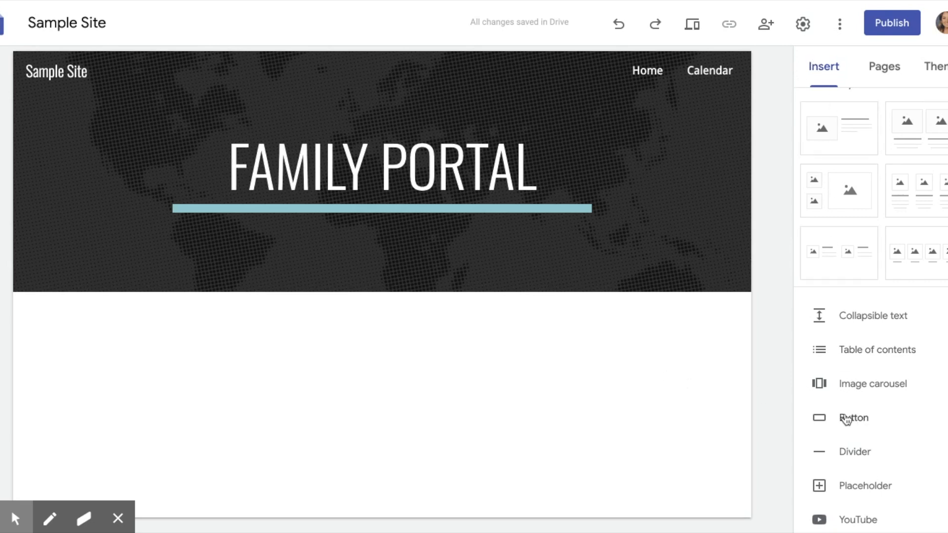
{"action": "left_click", "coordinate": [846, 418]}
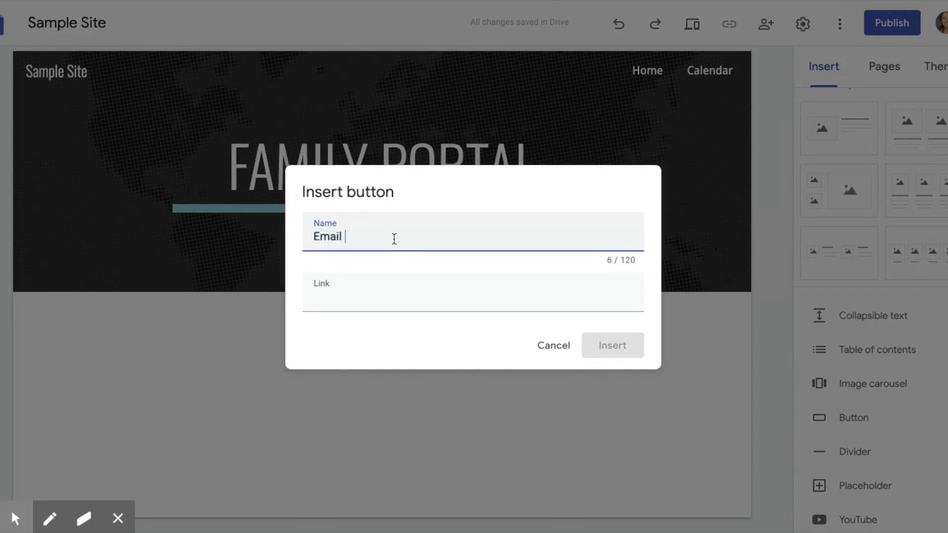
{"action": "left_click", "coordinate": [316, 298]}
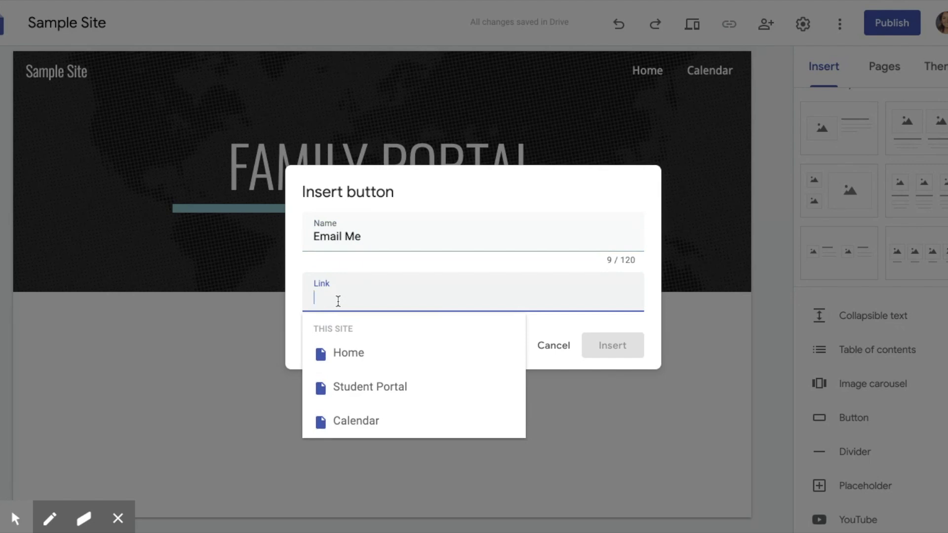
{"action": "left_click", "coordinate": [363, 354]}
{"action": "left_click", "coordinate": [622, 347]}
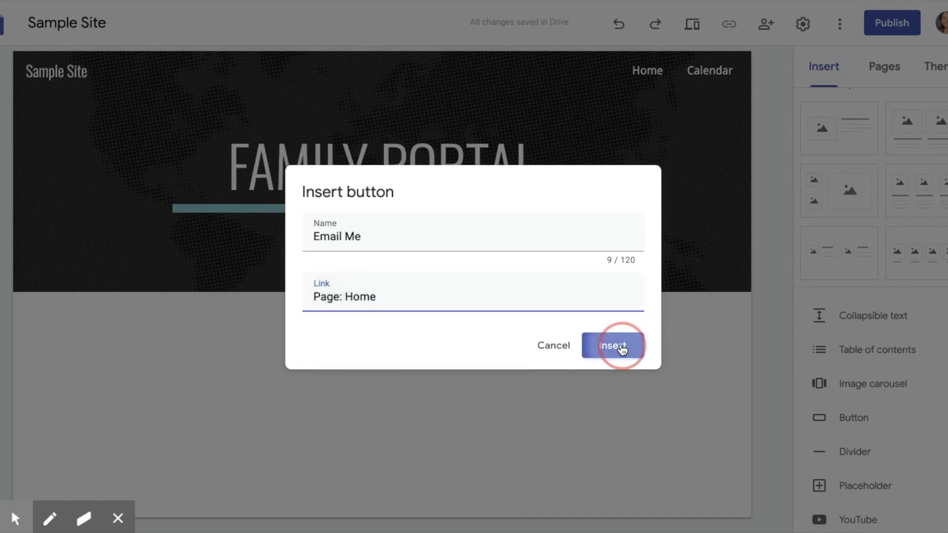
{"action": "left_click_drag", "start_coordinate": [152, 325], "coordinate": [266, 334]}
{"action": "left_click", "coordinate": [238, 416]}
{"action": "left_click", "coordinate": [442, 410]}
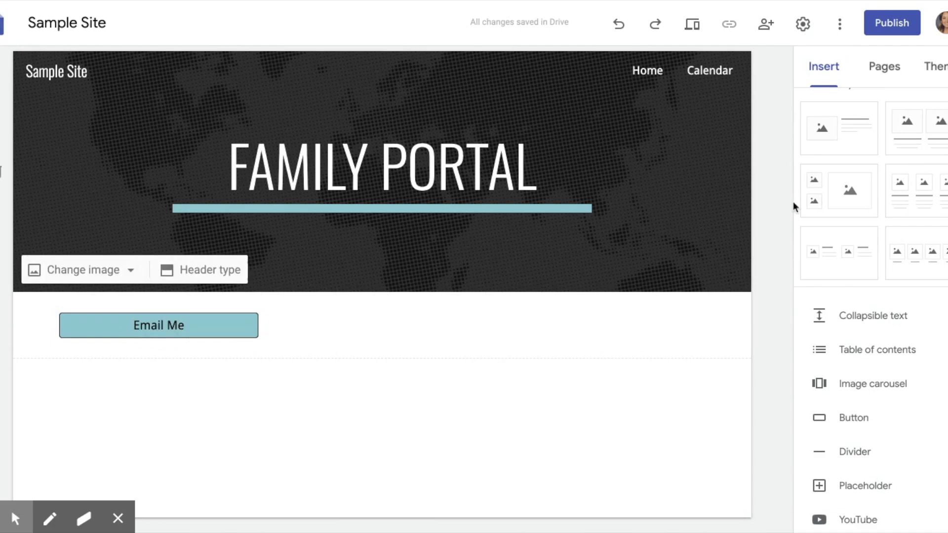
Step: Insert a School Website button linked to the Home page and widen it beside the Email Me button
{"action": "left_click", "coordinate": [846, 422]}
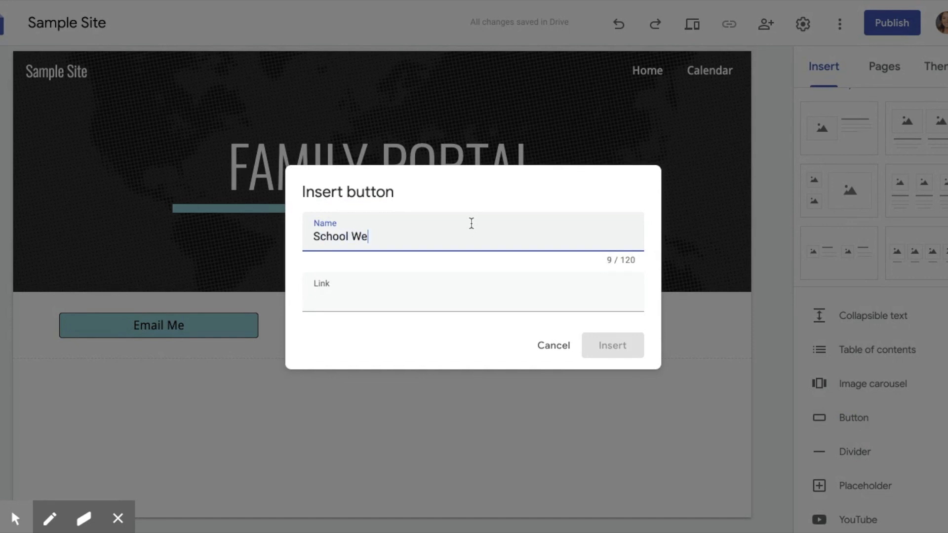
{"action": "left_click", "coordinate": [345, 286]}
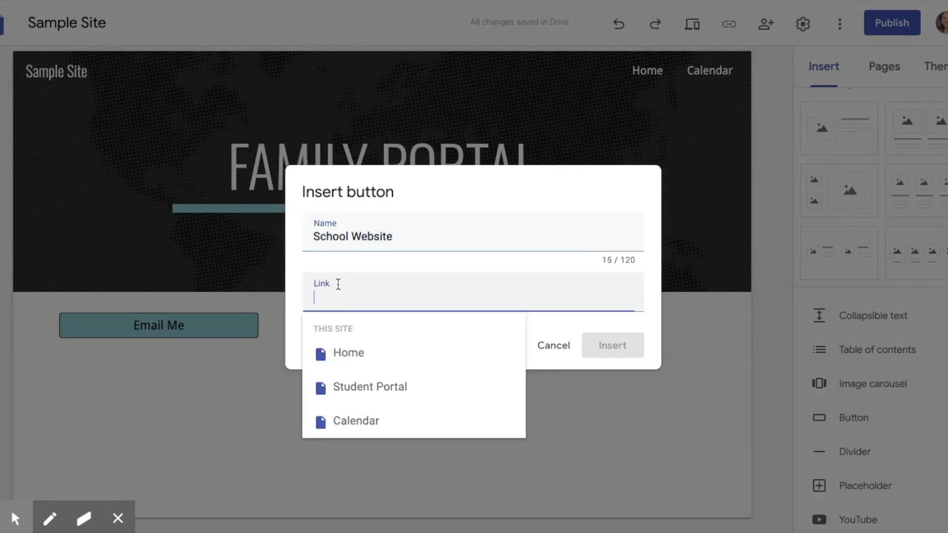
{"action": "left_click", "coordinate": [361, 352]}
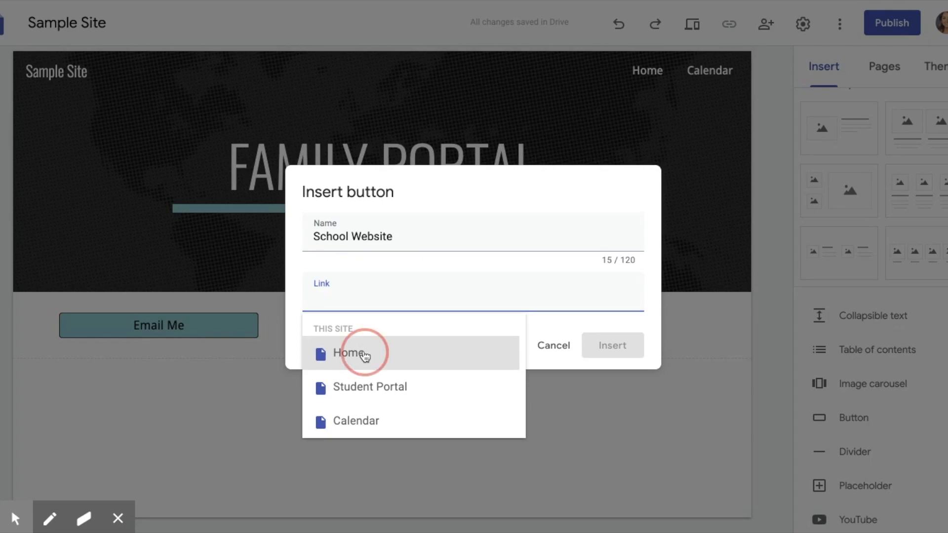
{"action": "left_click", "coordinate": [595, 354]}
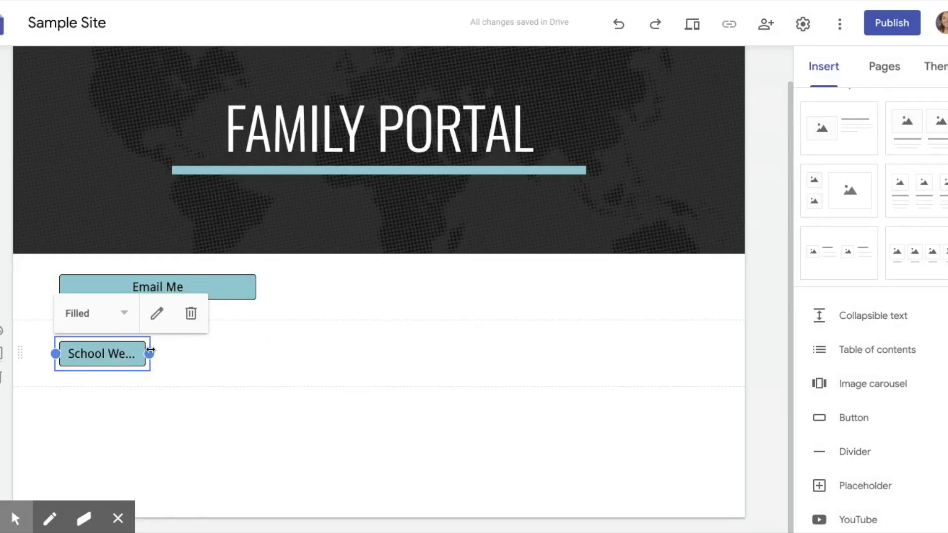
{"action": "left_click_drag", "start_coordinate": [152, 355], "coordinate": [307, 299]}
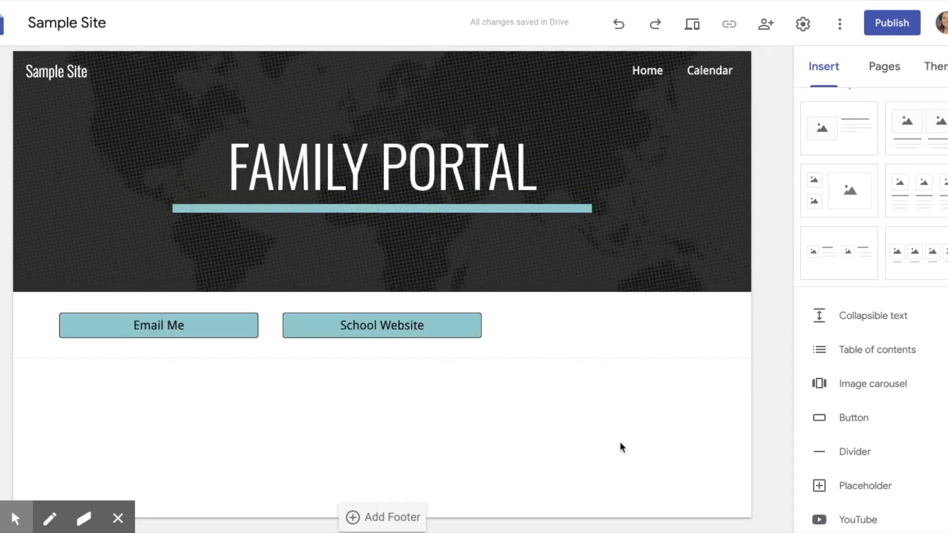
Step: Insert a Google Classroom button linked to the Home page and widen it beside the School Website button
{"action": "left_click", "coordinate": [850, 421]}
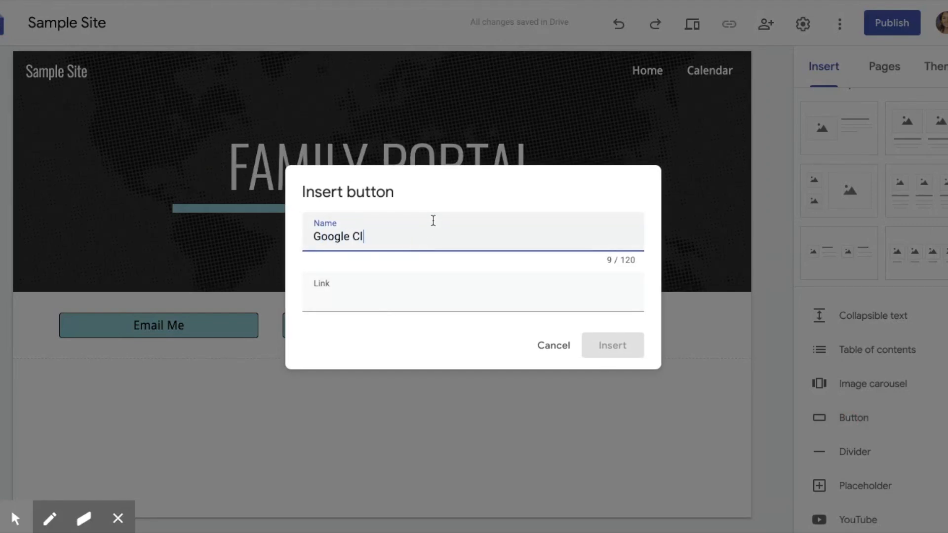
{"action": "left_click", "coordinate": [308, 295]}
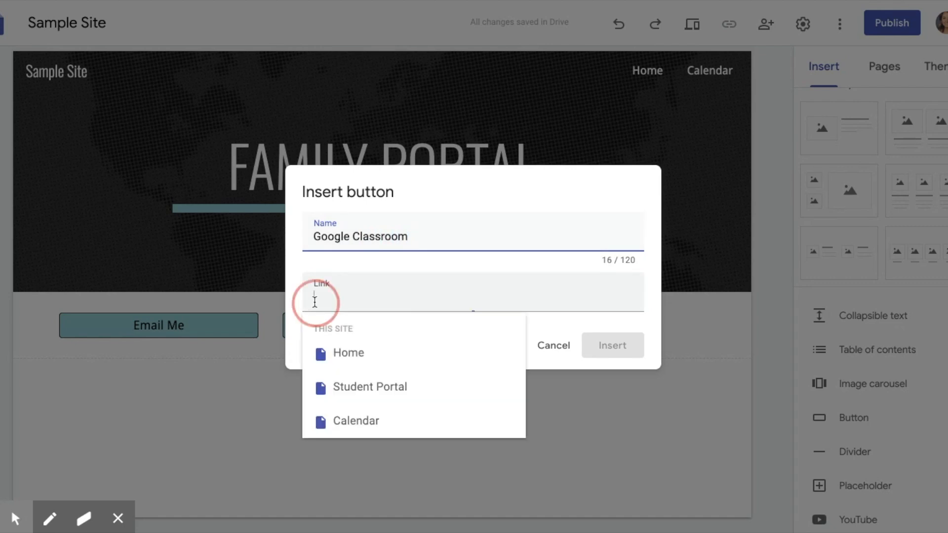
{"action": "left_click", "coordinate": [350, 355]}
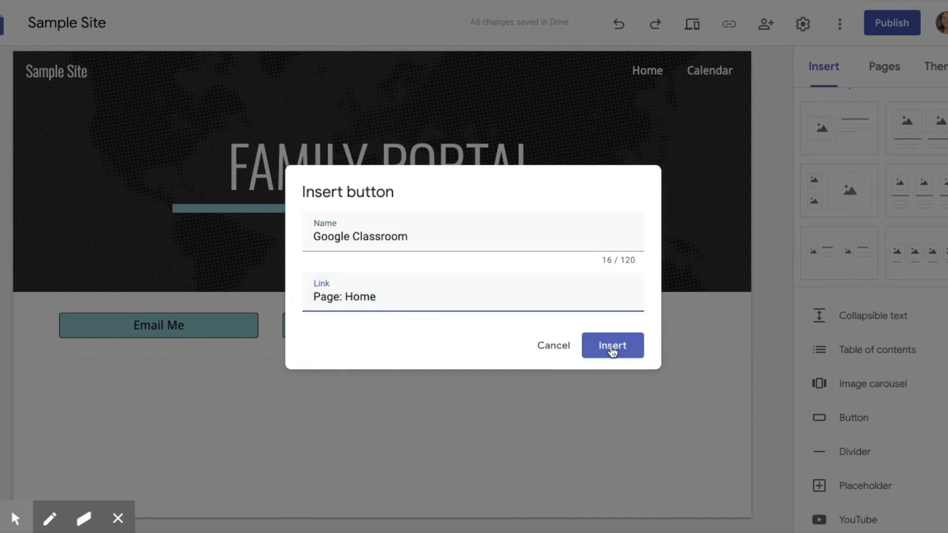
{"action": "left_click", "coordinate": [613, 347]}
{"action": "left_click_drag", "start_coordinate": [149, 353], "coordinate": [518, 290]}
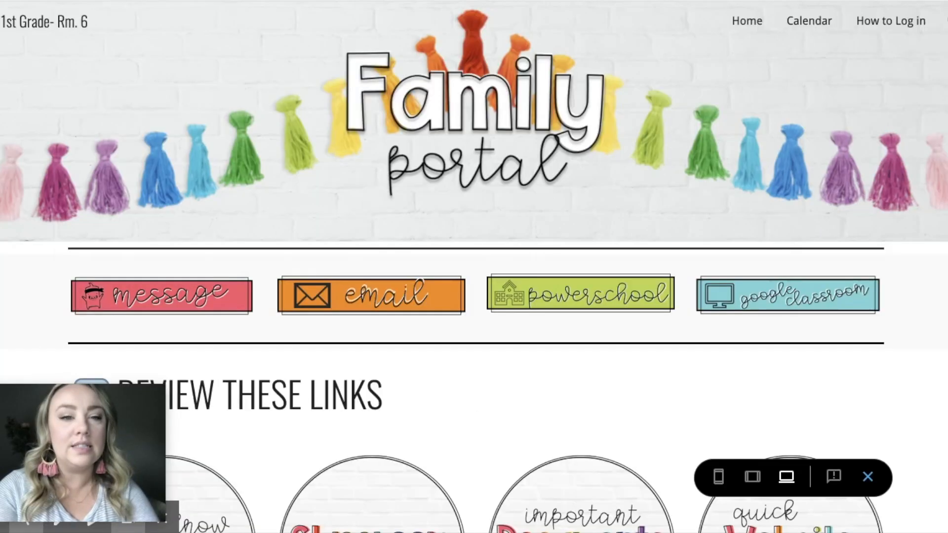
Step: Insert a four-column image layout below the row of buttons
{"action": "scroll", "coordinate": [493, 329], "scroll_direction": "down", "scroll_amount": 1}
{"action": "scroll", "coordinate": [493, 330], "scroll_direction": "down", "scroll_amount": 4}
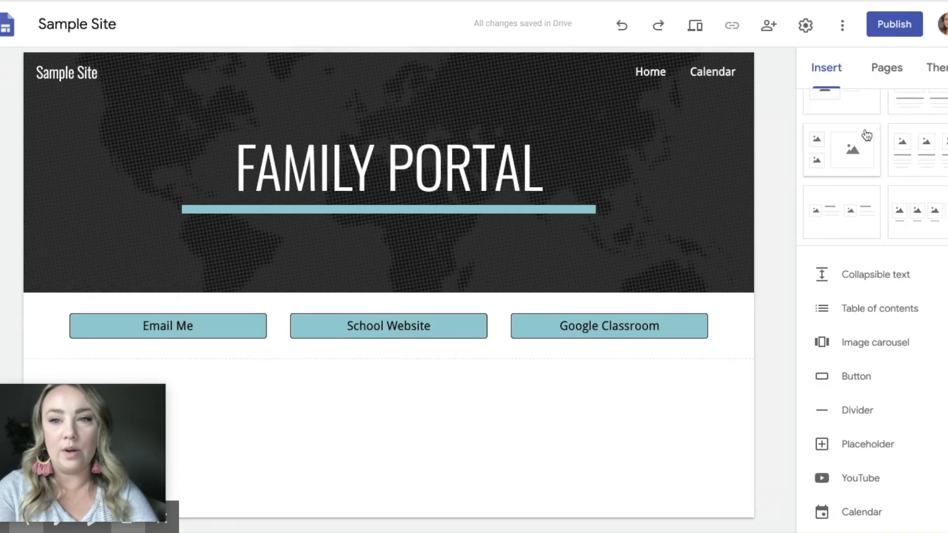
{"action": "scroll", "coordinate": [879, 173], "scroll_direction": "up", "scroll_amount": 4}
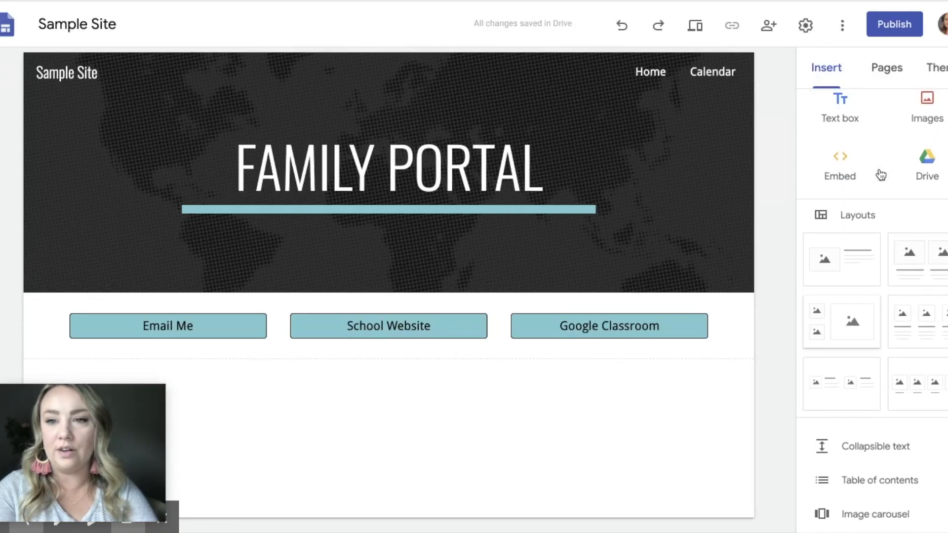
{"action": "scroll", "coordinate": [880, 174], "scroll_direction": "down", "scroll_amount": 2}
{"action": "scroll", "coordinate": [882, 286], "scroll_direction": "down", "scroll_amount": 2}
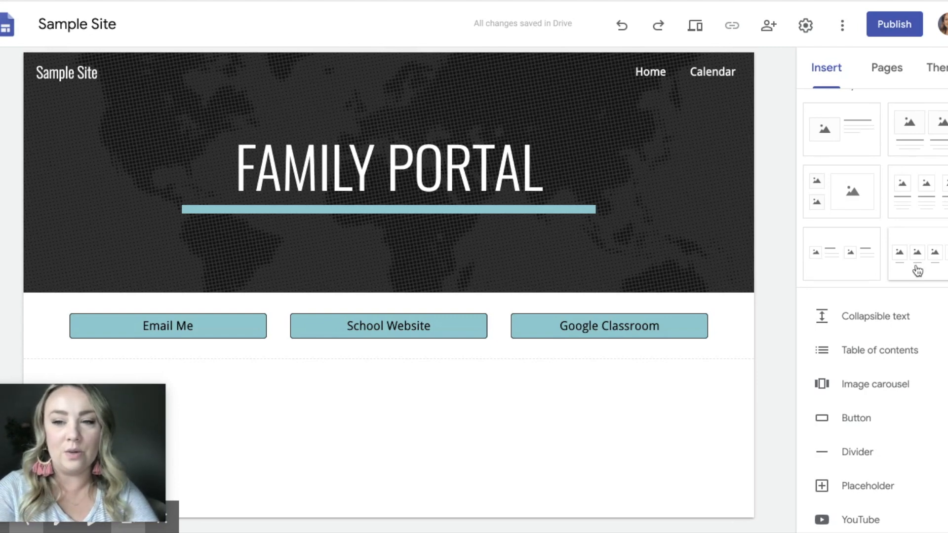
{"action": "left_click", "coordinate": [917, 271]}
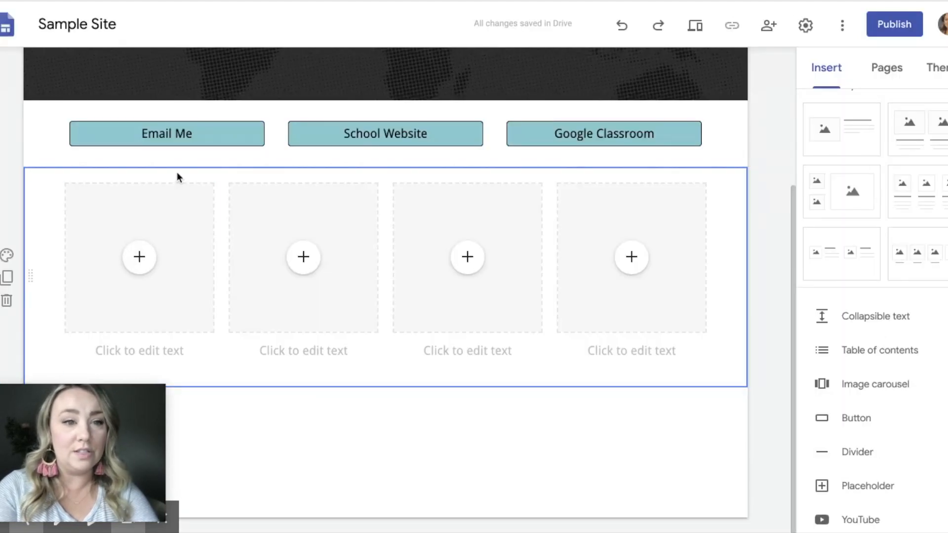
{"action": "double_click", "coordinate": [176, 178]}
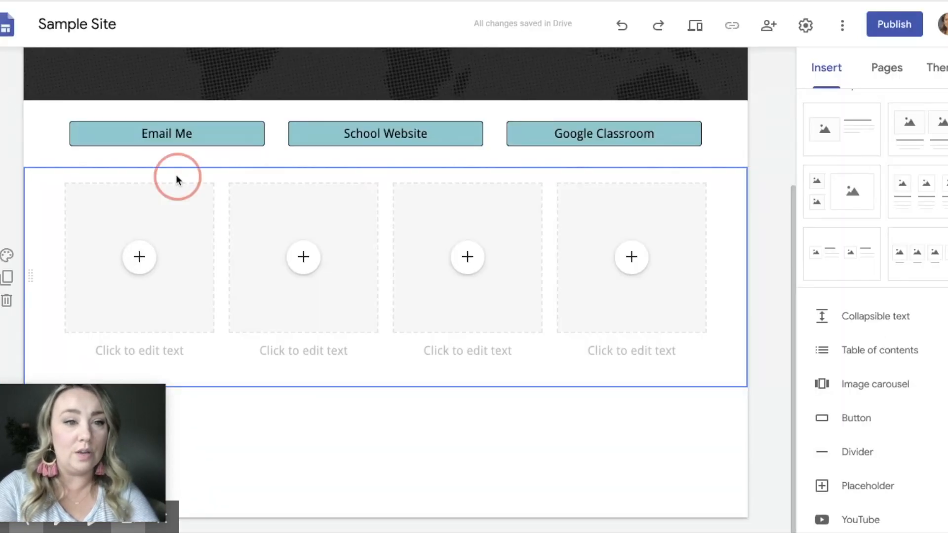
Step: Add a text box and move it above the four-column image layout
{"action": "left_click", "coordinate": [177, 179]}
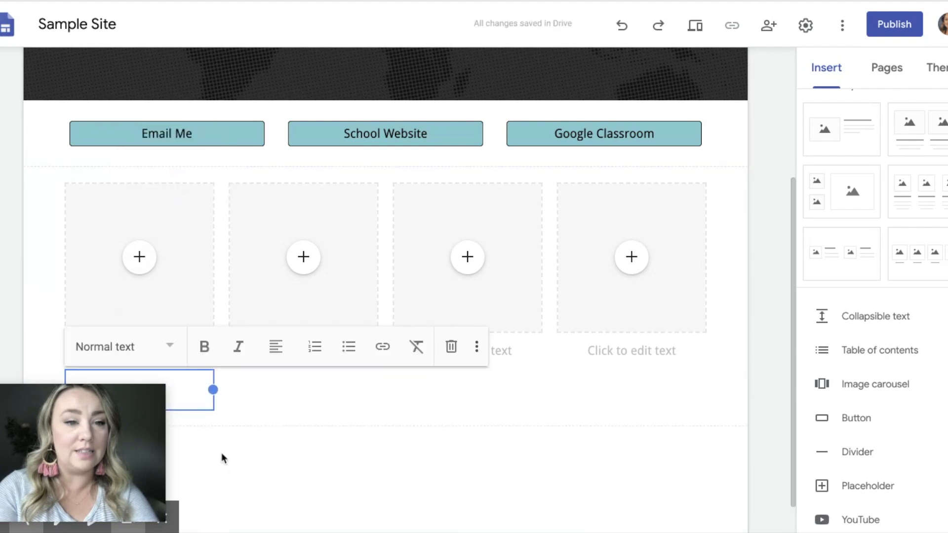
{"action": "left_click_drag", "start_coordinate": [184, 374], "coordinate": [151, 171]}
{"action": "left_click", "coordinate": [113, 147]}
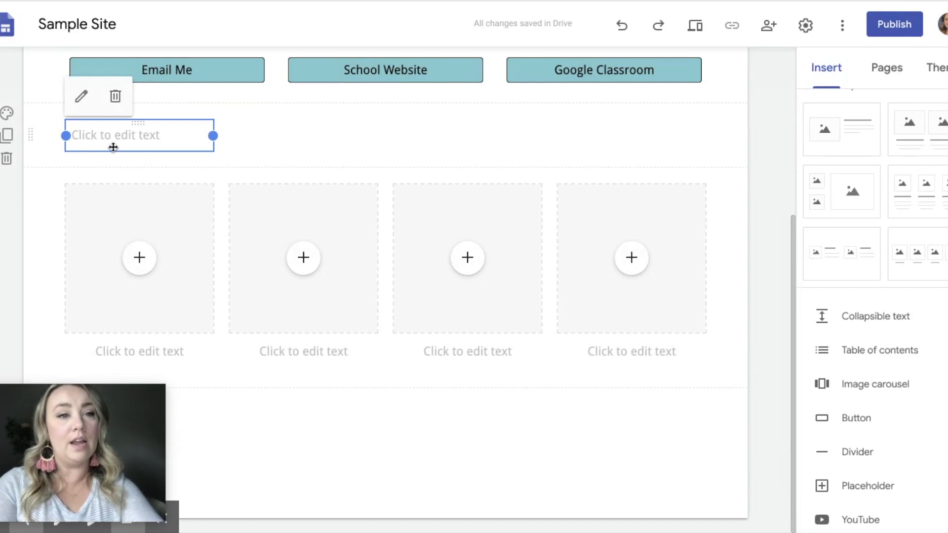
{"action": "left_click", "coordinate": [114, 141]}
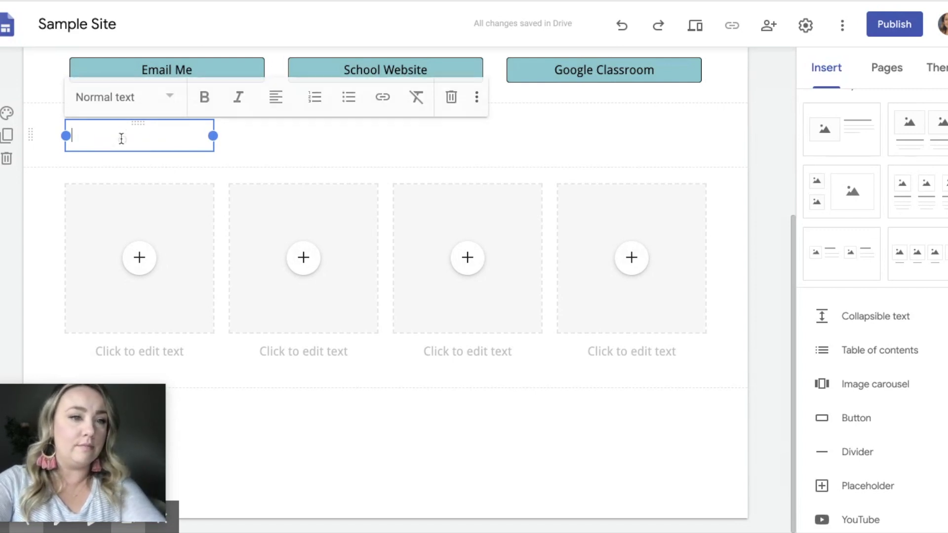
Step: Enter "Please review these links" in the text box and format it as Title
{"action": "type", "text": "Please review"}
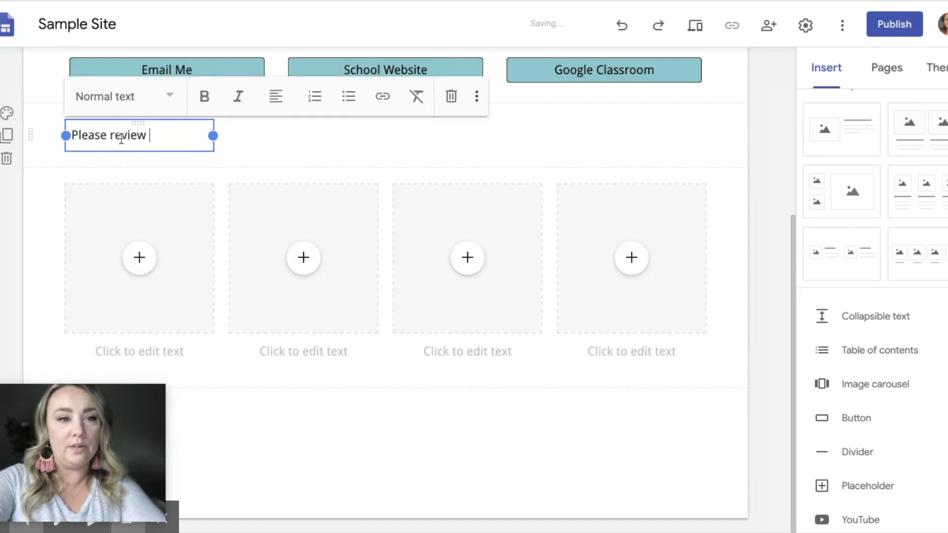
{"action": "type", "text": " these links"}
{"action": "left_click", "coordinate": [168, 97]}
{"action": "left_click", "coordinate": [123, 151]}
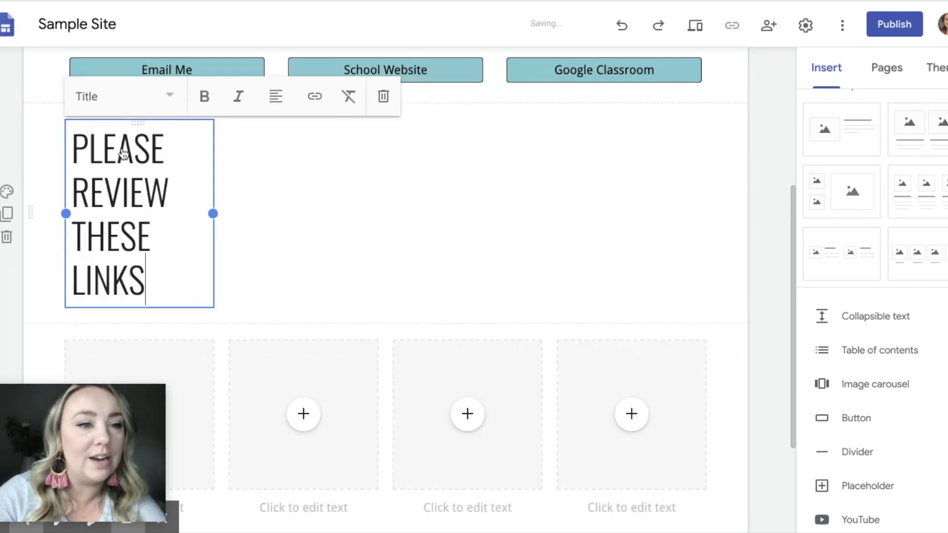
Step: Widen the heading text box across the page and number the heading by adding "1." before its text
{"action": "left_click_drag", "start_coordinate": [213, 213], "coordinate": [509, 196]}
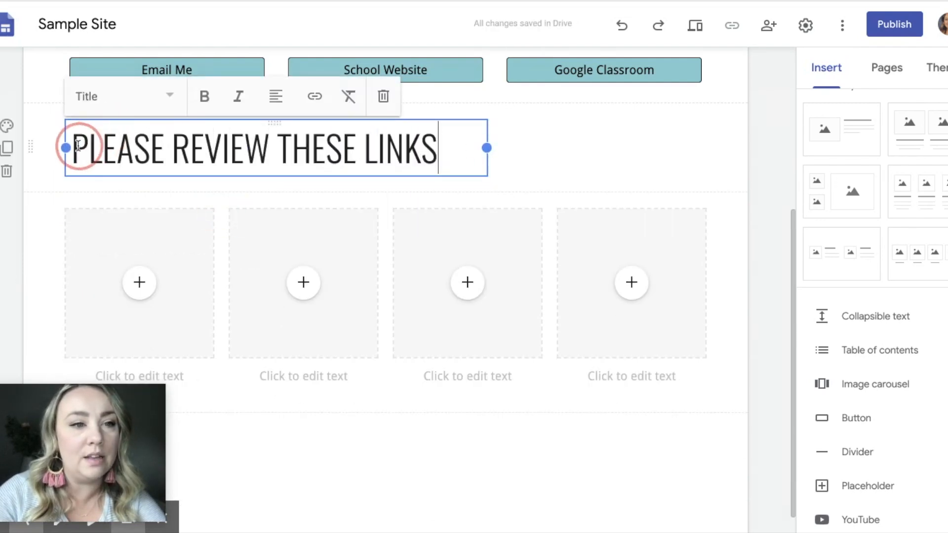
{"action": "left_click", "coordinate": [75, 153]}
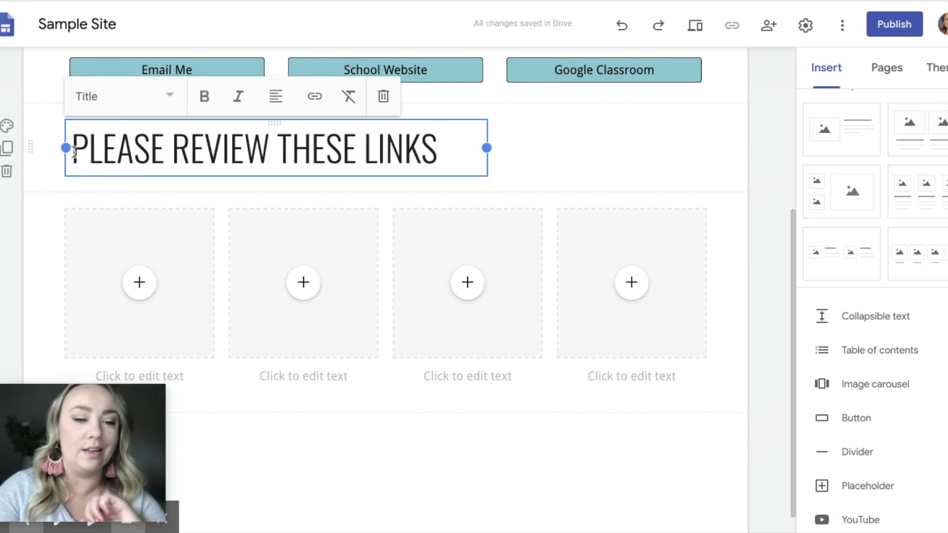
{"action": "type", "text": "1."}
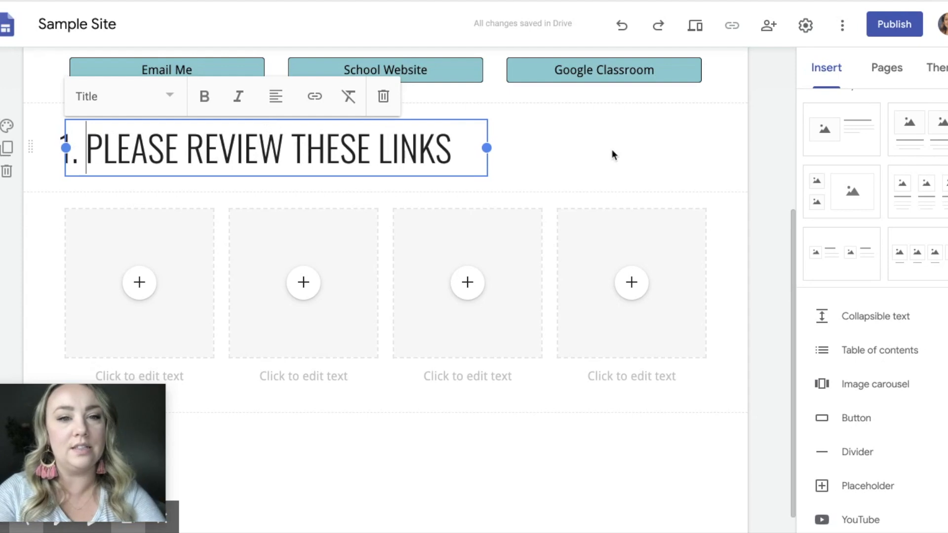
{"action": "left_click", "coordinate": [611, 150]}
Step: Insert an image-with-text layout below the four image columns and move its title box into its own row above the image
{"action": "scroll", "coordinate": [552, 429], "scroll_direction": "down", "scroll_amount": 1}
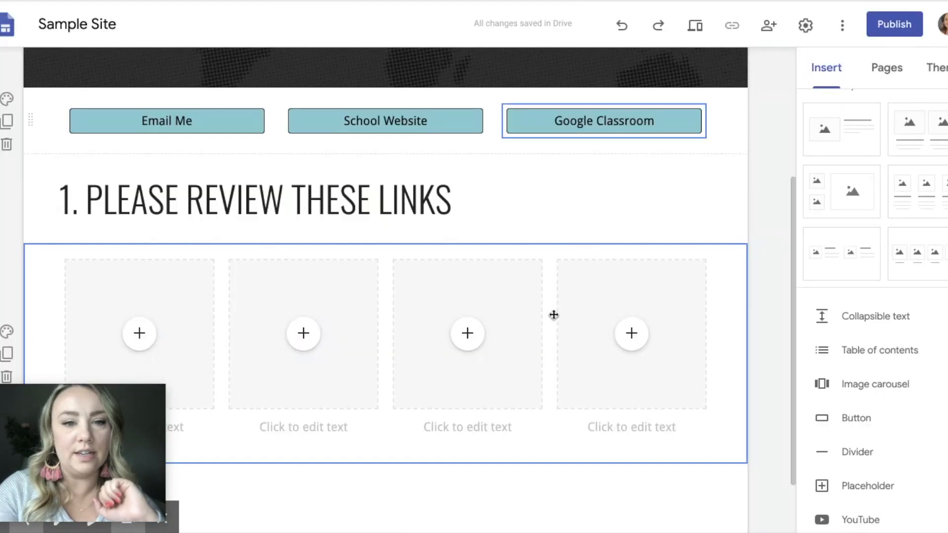
{"action": "scroll", "coordinate": [550, 315], "scroll_direction": "down", "scroll_amount": 2}
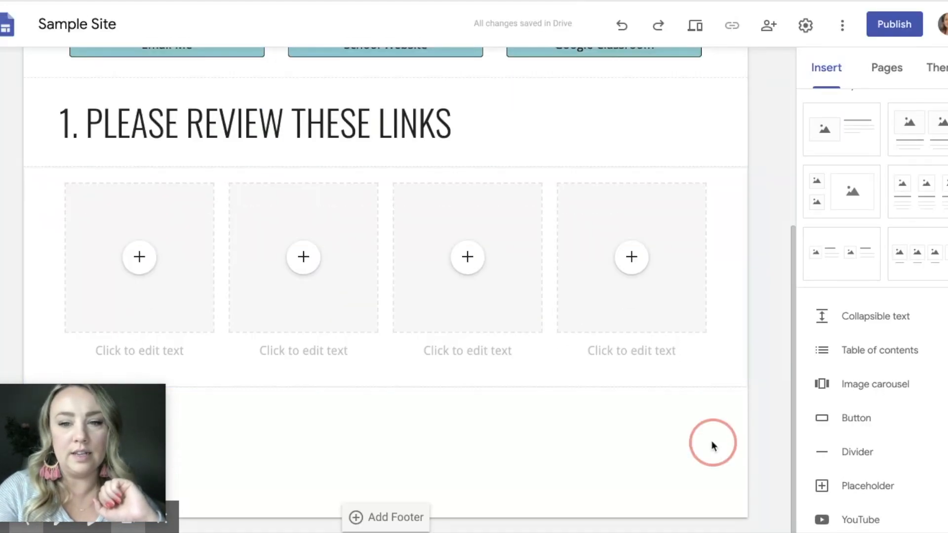
{"action": "left_click", "coordinate": [821, 144]}
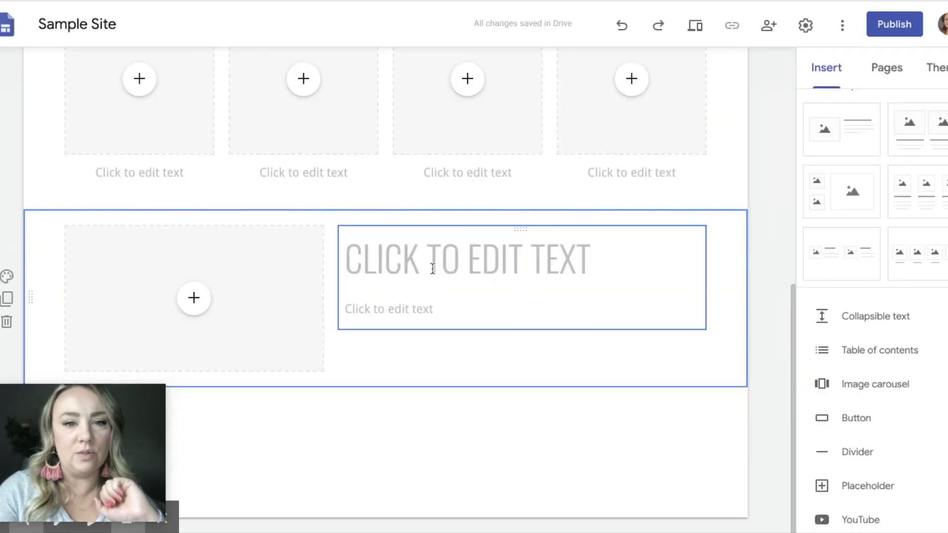
{"action": "left_click", "coordinate": [432, 264]}
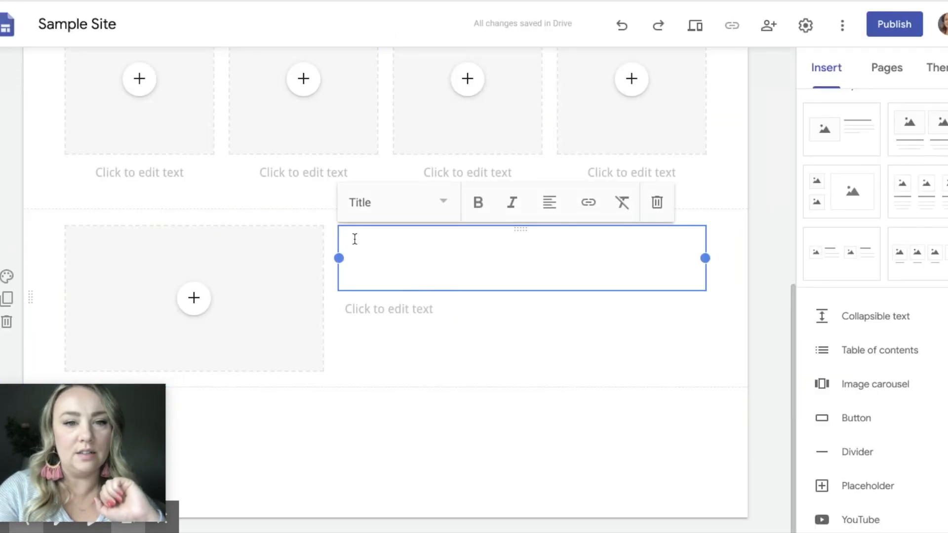
{"action": "left_click_drag", "start_coordinate": [340, 235], "coordinate": [190, 217]}
Step: Enter "2. FILL OUT THE STUDENT INFORMATION FORM" in the new title box and widen it across the page
{"action": "left_click", "coordinate": [152, 172]}
{"action": "type", "text": "2. FILL OUT "}
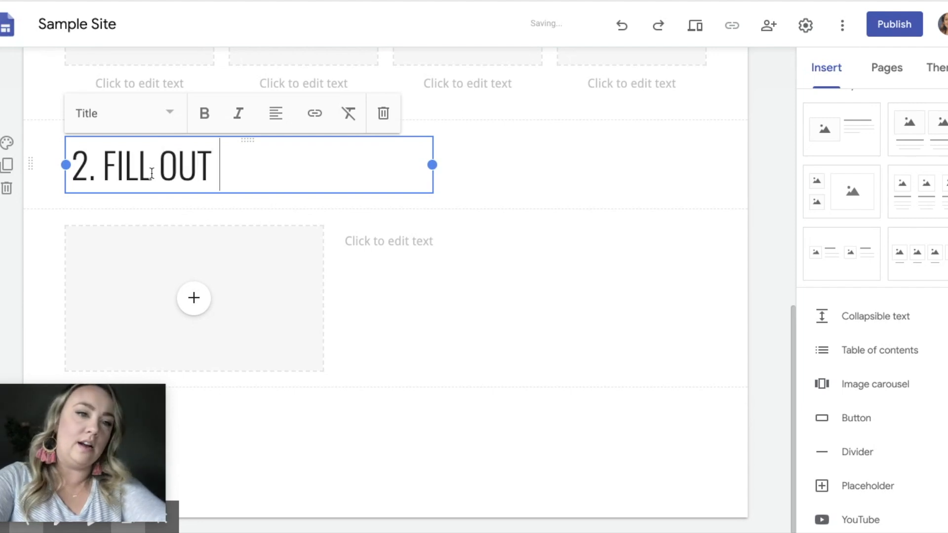
{"action": "type", "text": "THE ST"}
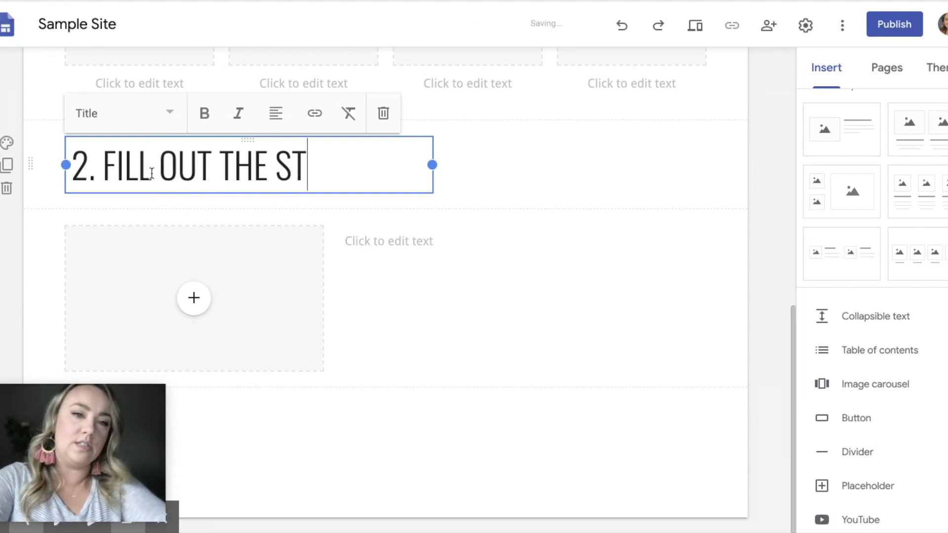
{"action": "type", "text": "UDENT INFORMAT"}
{"action": "key", "text": "BackSpace"}
{"action": "type", "text": "TION FORM"}
{"action": "left_click_drag", "start_coordinate": [432, 187], "coordinate": [709, 192]}
{"action": "left_click", "coordinate": [187, 316]}
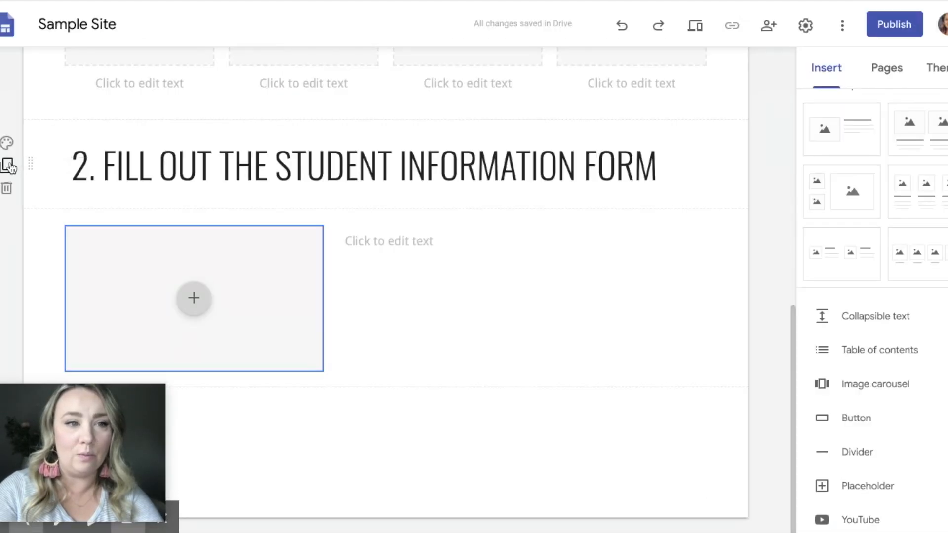
Step: Duplicate the heading section and the image-with-text section, placing the heading copy between the two image sections
{"action": "left_click", "coordinate": [8, 165]}
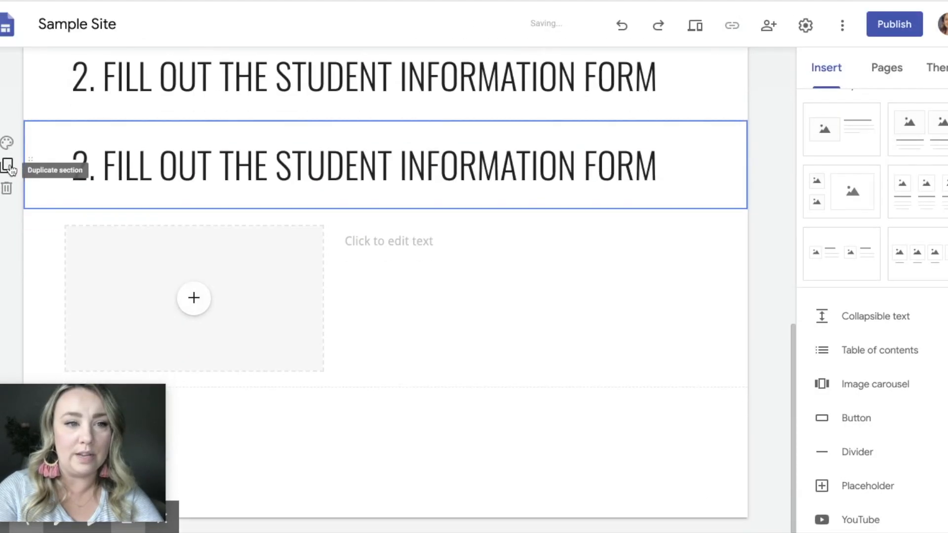
{"action": "left_click", "coordinate": [9, 297]}
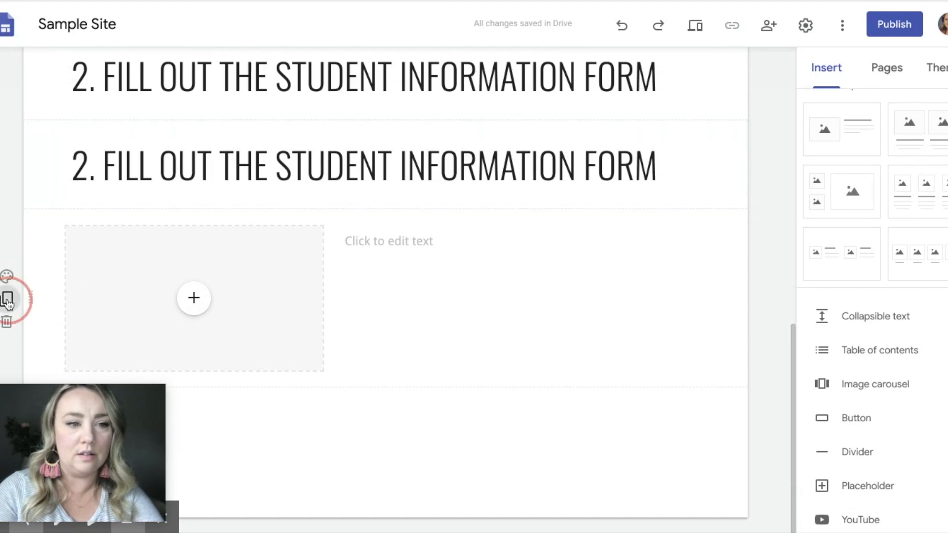
{"action": "scroll", "coordinate": [205, 88], "scroll_direction": "up", "scroll_amount": 3}
{"action": "left_click_drag", "start_coordinate": [32, 146], "coordinate": [23, 385]}
Step: Change the copied heading to "3. VIRTUAL MEET AND GREET SIGN UP"
{"action": "left_click", "coordinate": [86, 331]}
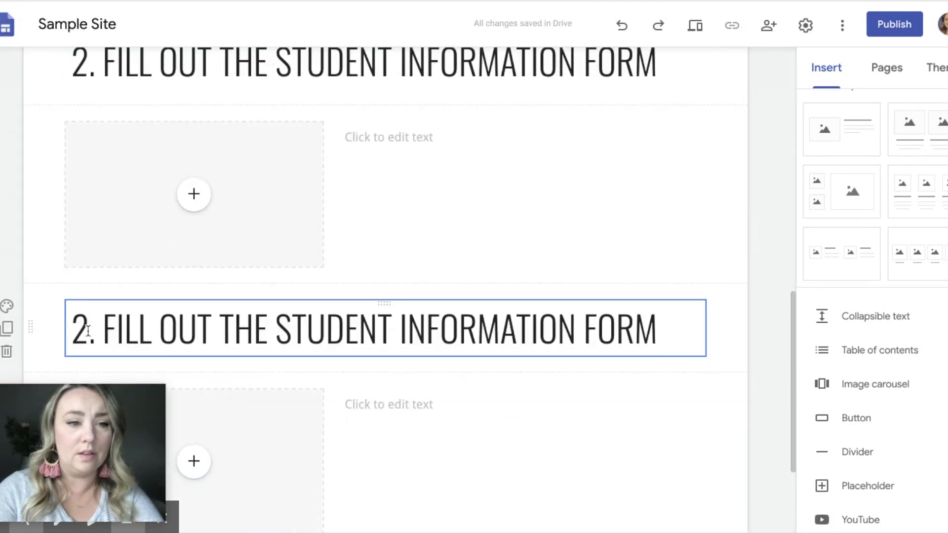
{"action": "key", "text": "BackSpace"}
{"action": "type", "text": "3"}
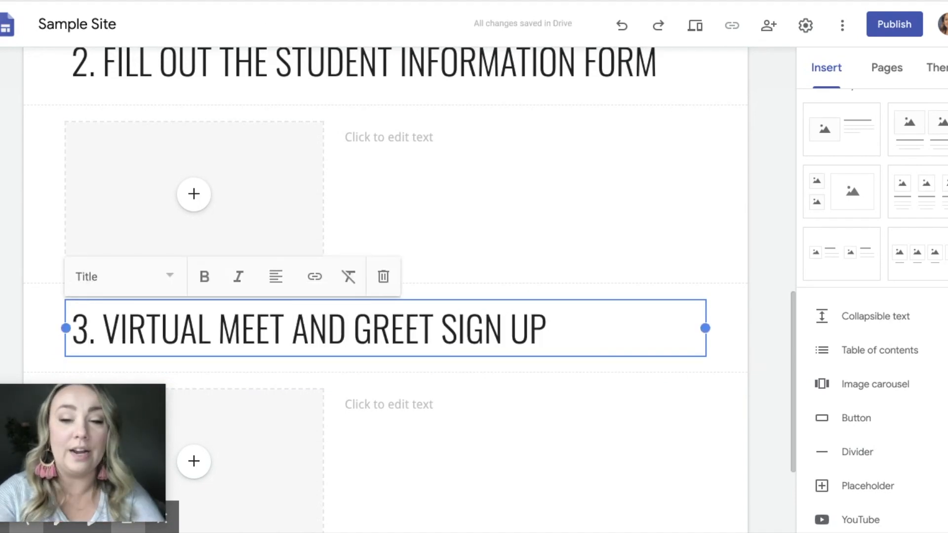
{"action": "left_click", "coordinate": [754, 250]}
{"action": "scroll", "coordinate": [534, 411], "scroll_direction": "down", "scroll_amount": 3}
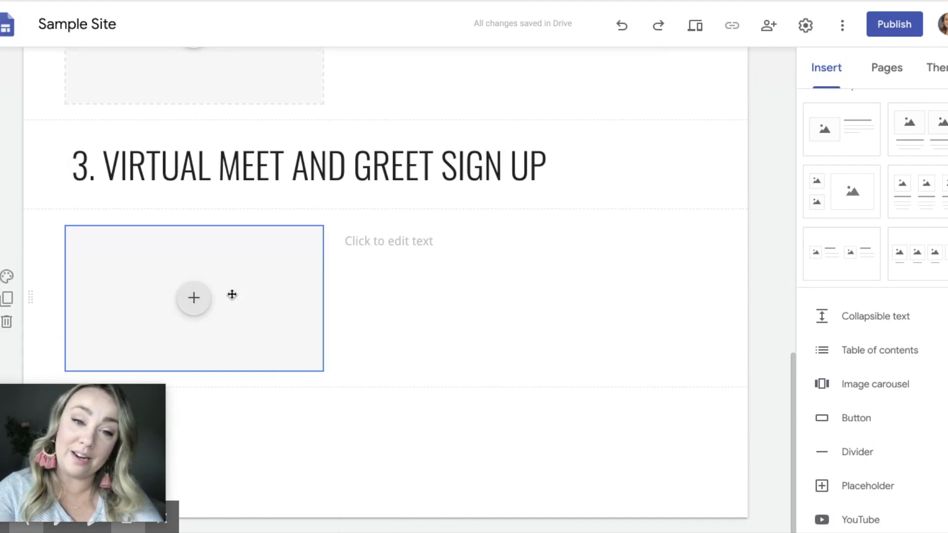
{"action": "scroll", "coordinate": [468, 249], "scroll_direction": "up", "scroll_amount": 6}
{"action": "scroll", "coordinate": [469, 250], "scroll_direction": "up", "scroll_amount": 4}
{"action": "scroll", "coordinate": [469, 249], "scroll_direction": "down", "scroll_amount": 10}
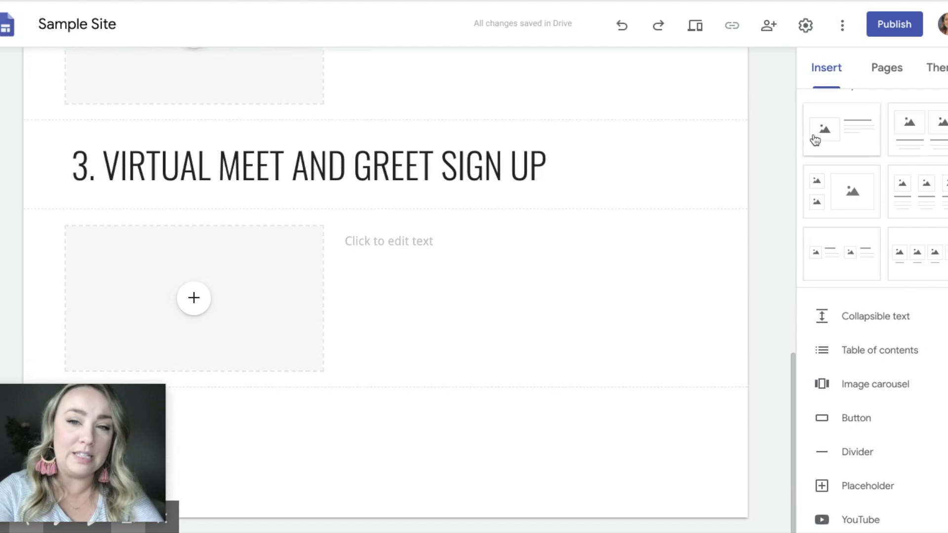
{"action": "scroll", "coordinate": [694, 107], "scroll_direction": "up", "scroll_amount": 9}
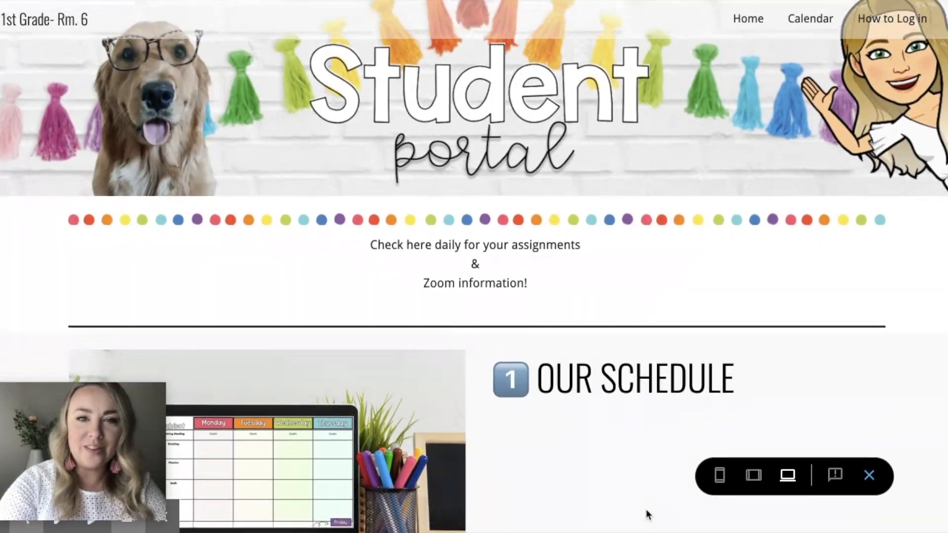
Step: Browse the example Student Portal page and open its virtual classroom image link
{"action": "scroll", "coordinate": [648, 515], "scroll_direction": "down", "scroll_amount": 3}
{"action": "scroll", "coordinate": [647, 515], "scroll_direction": "up", "scroll_amount": 3}
{"action": "scroll", "coordinate": [647, 515], "scroll_direction": "down", "scroll_amount": 3}
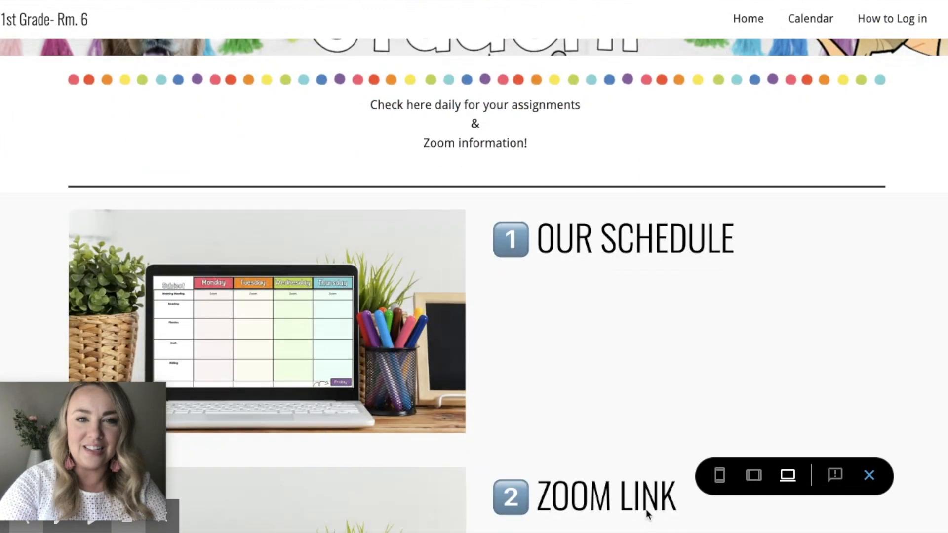
{"action": "scroll", "coordinate": [648, 515], "scroll_direction": "down", "scroll_amount": 15}
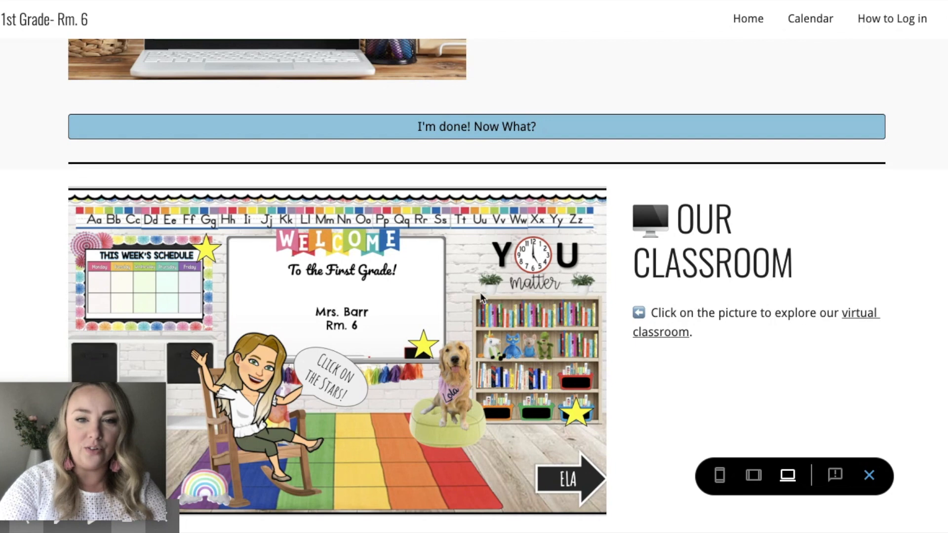
{"action": "left_click", "coordinate": [392, 287]}
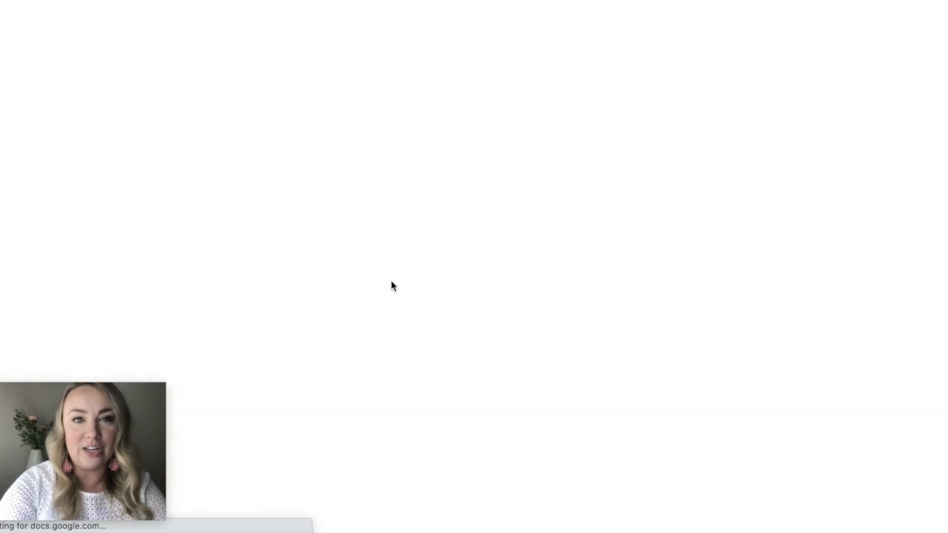
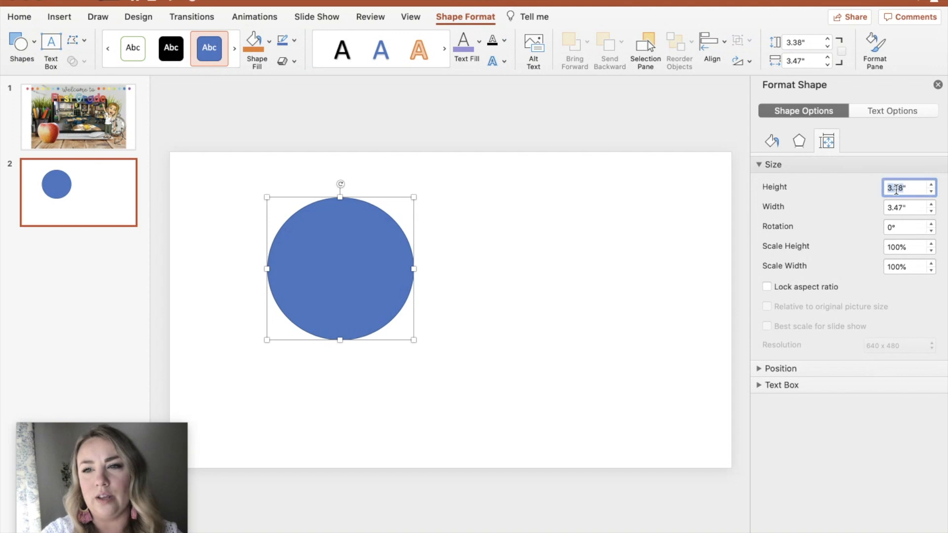
Step: Set the circle's height and width to 3.5 inches
{"action": "type", "text": "3."}
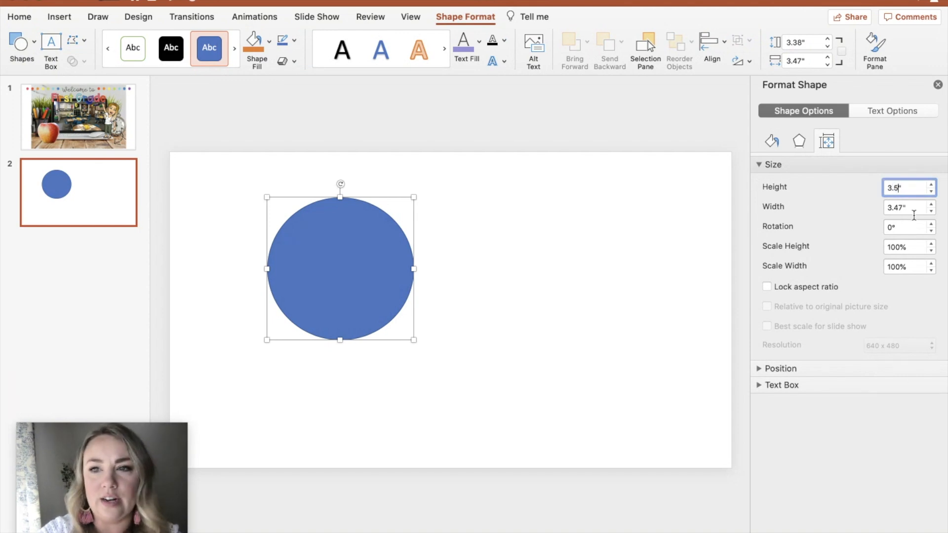
{"action": "left_click", "coordinate": [897, 204]}
{"action": "type", "text": "3"}
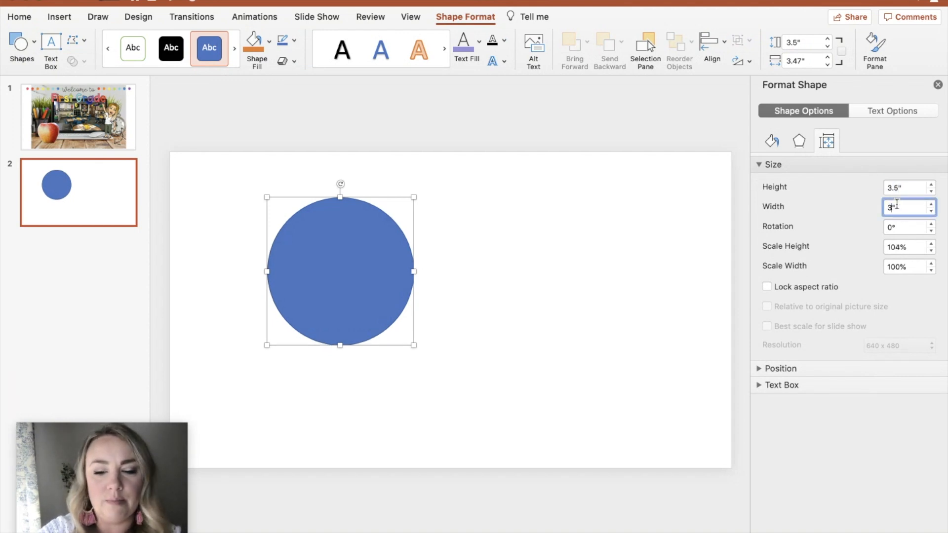
{"action": "type", "text": ".5"}
{"action": "key", "text": "Return"}
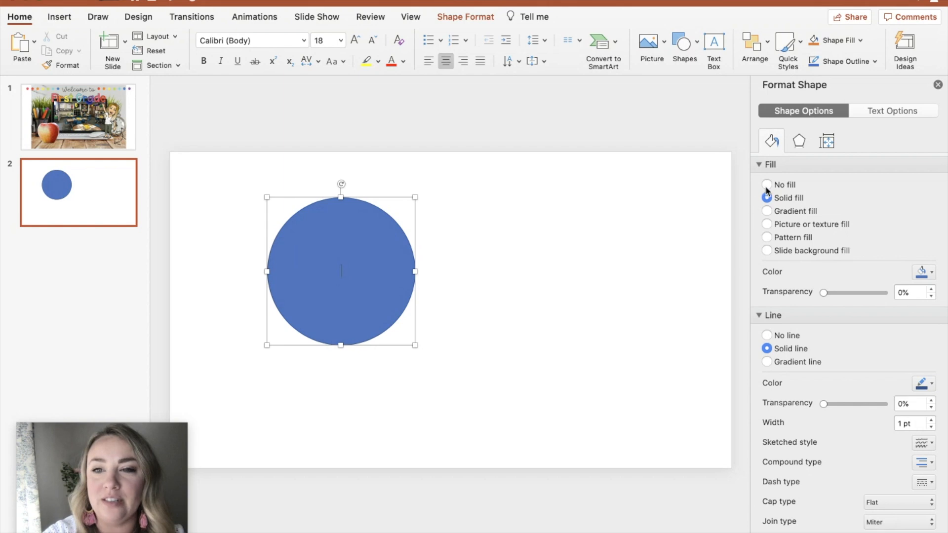
Step: Remove the circle's fill and set its outline colour to black at 1 pt width
{"action": "left_click", "coordinate": [766, 184]}
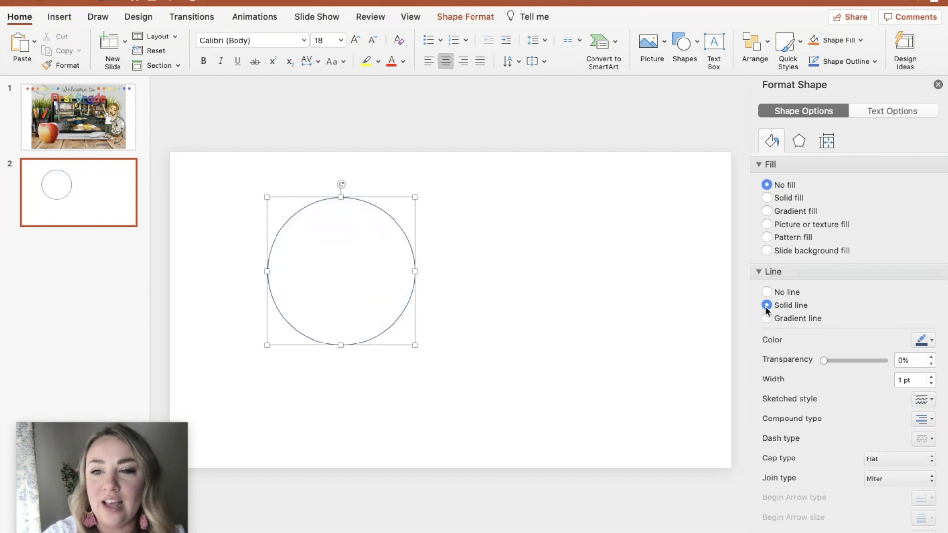
{"action": "left_click", "coordinate": [922, 341]}
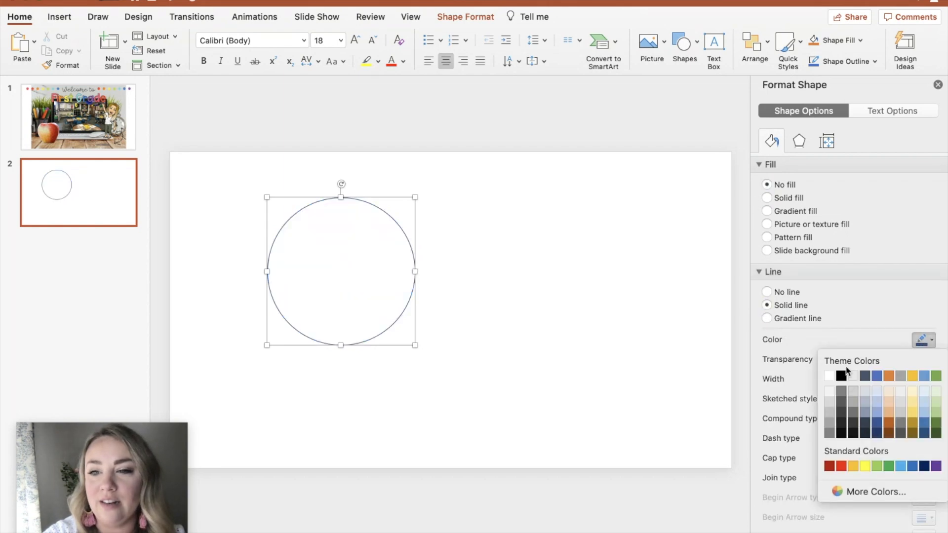
{"action": "left_click", "coordinate": [840, 373]}
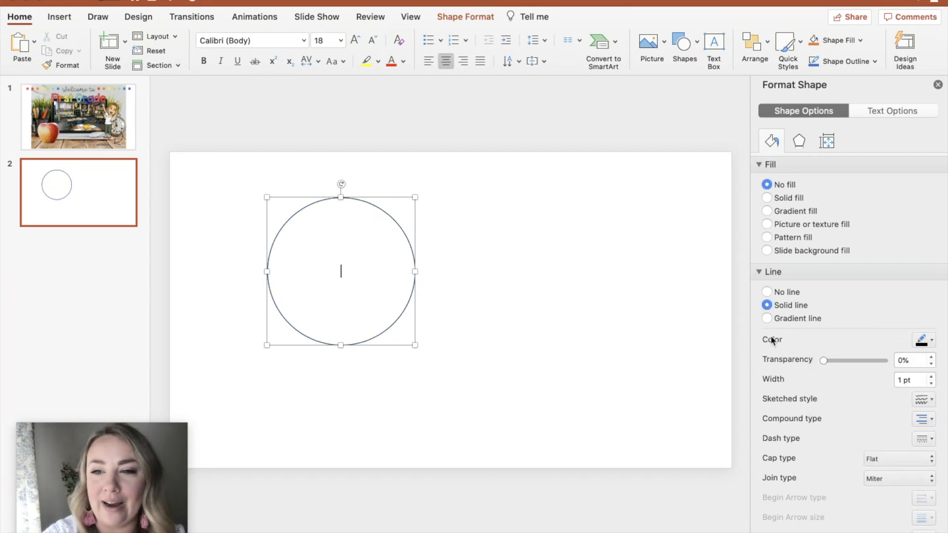
{"action": "left_click", "coordinate": [930, 378]}
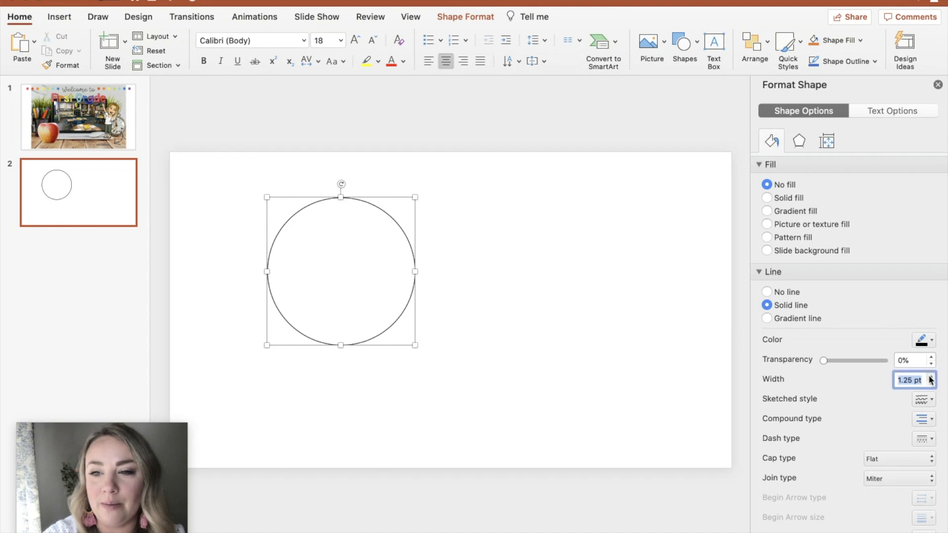
{"action": "left_click", "coordinate": [930, 377]}
{"action": "left_click", "coordinate": [930, 383]}
{"action": "left_click", "coordinate": [930, 384]}
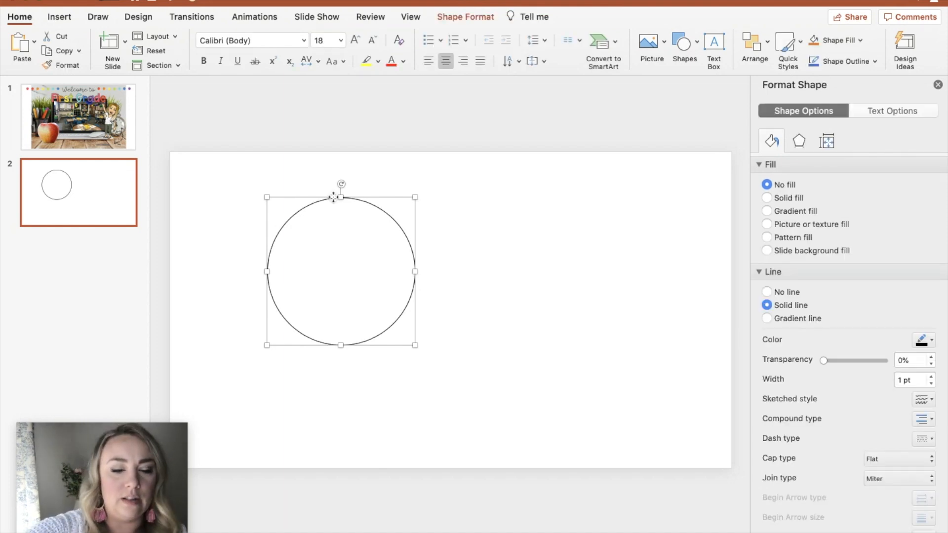
Step: Paste a copy of the circle and move it beside the original
{"action": "key", "text": "super+v"}
{"action": "left_click_drag", "start_coordinate": [409, 202], "coordinate": [570, 190]}
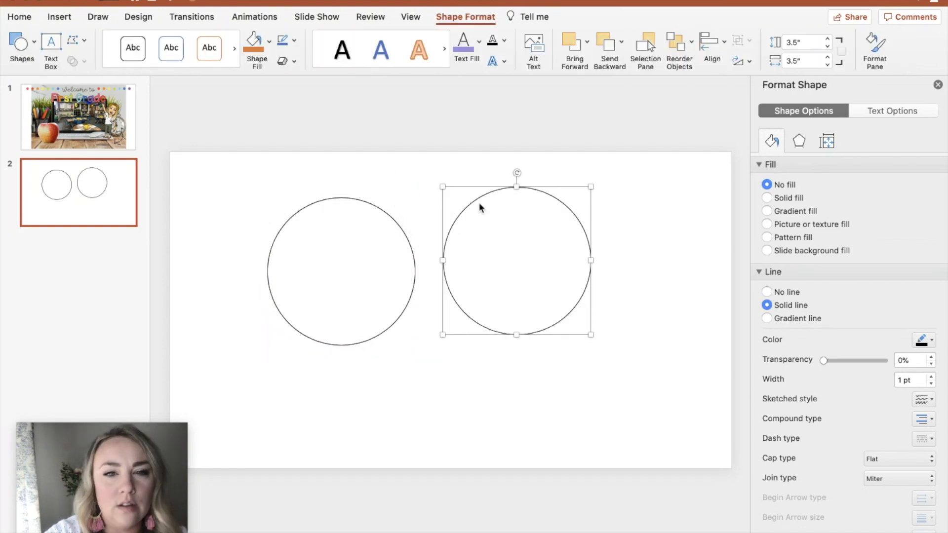
Step: Edit the points of the copied circle to make its outline slightly irregular and hand-drawn
{"action": "left_click", "coordinate": [77, 44]}
{"action": "left_click", "coordinate": [110, 85]}
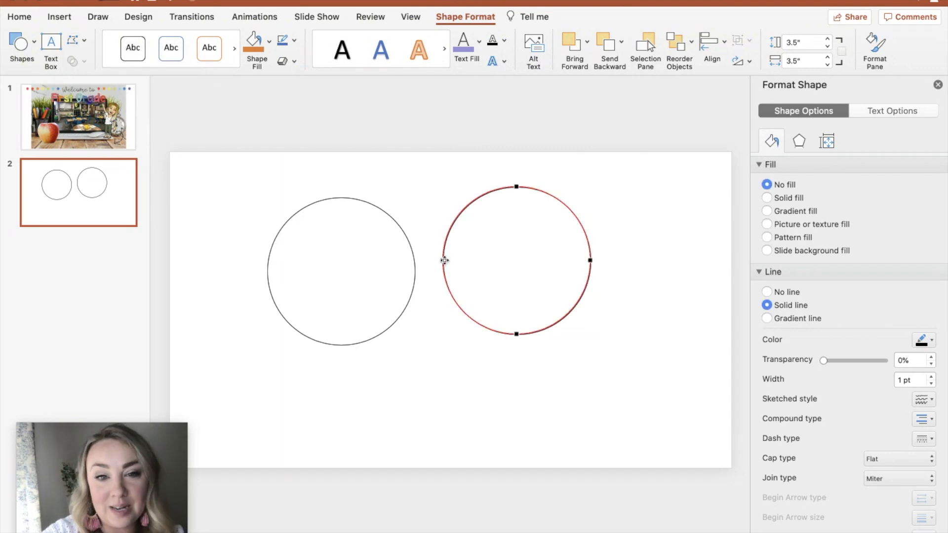
{"action": "left_click", "coordinate": [444, 260]}
{"action": "left_click_drag", "start_coordinate": [444, 260], "coordinate": [444, 266]}
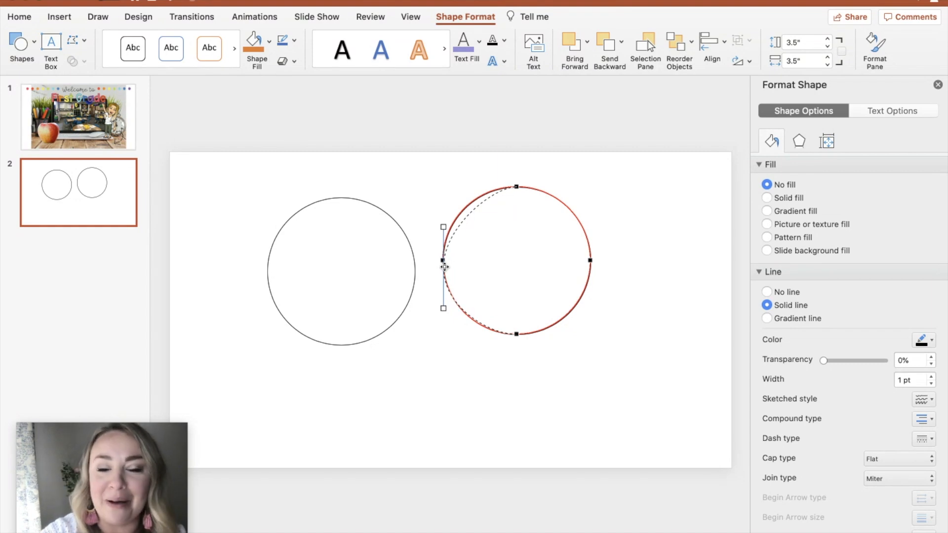
{"action": "left_click_drag", "start_coordinate": [444, 267], "coordinate": [444, 264]}
{"action": "left_click_drag", "start_coordinate": [590, 260], "coordinate": [591, 270]}
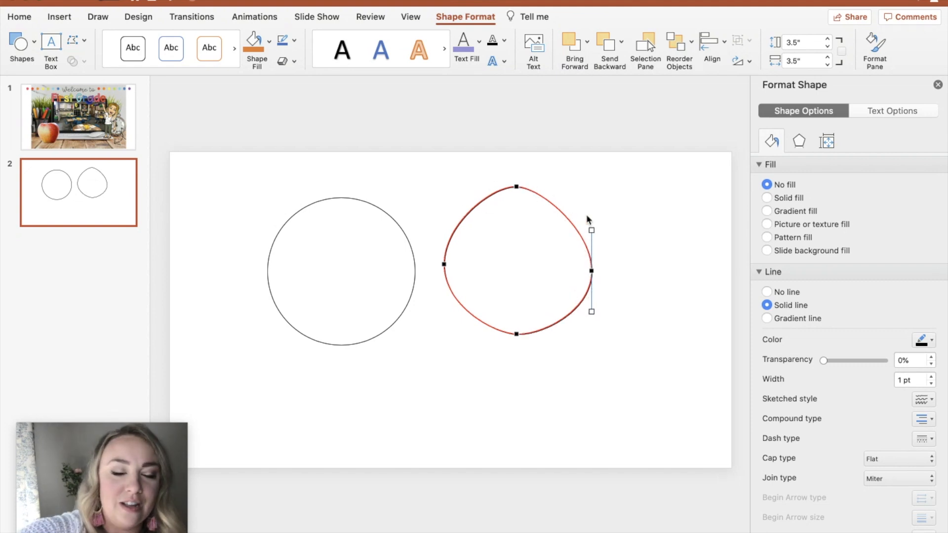
{"action": "key", "text": "super+z"}
{"action": "left_click_drag", "start_coordinate": [589, 259], "coordinate": [592, 254]}
{"action": "left_click", "coordinate": [576, 301]}
{"action": "mouse_move", "coordinate": [576, 301]}
{"action": "left_mouse_down"}
{"action": "mouse_move", "coordinate": [396, 300]}
{"action": "mouse_move", "coordinate": [589, 298]}
{"action": "left_mouse_up"}
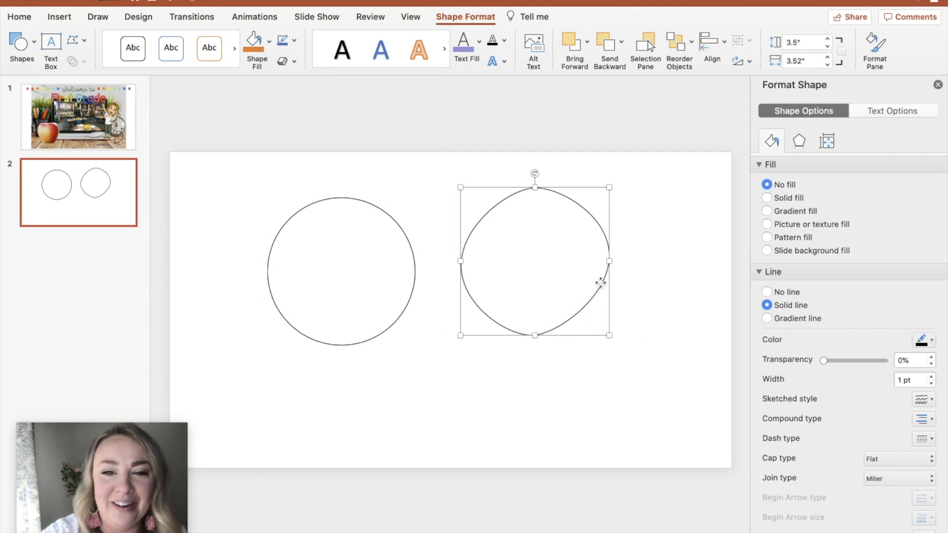
Step: Paste another copy of the irregular circle and rotate it upside down
{"action": "left_click", "coordinate": [74, 40]}
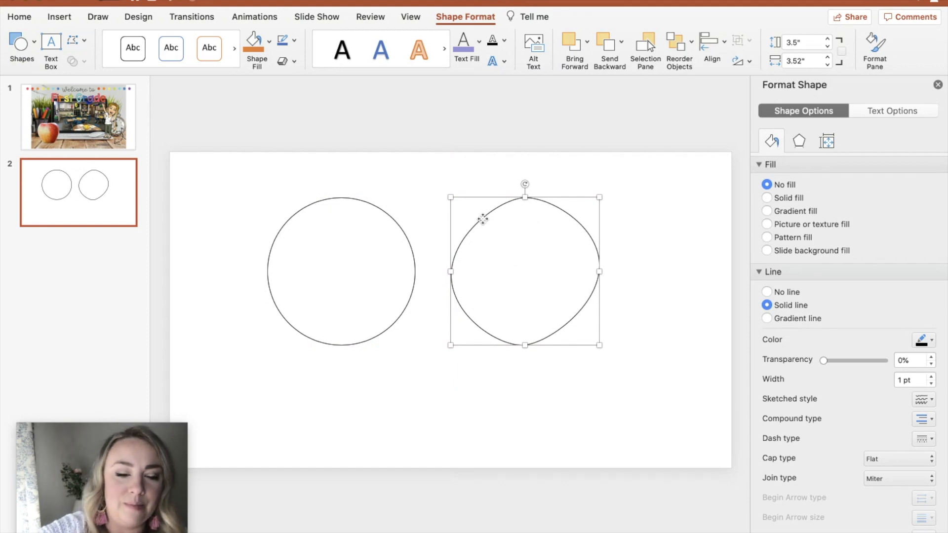
{"action": "key", "text": "super+v"}
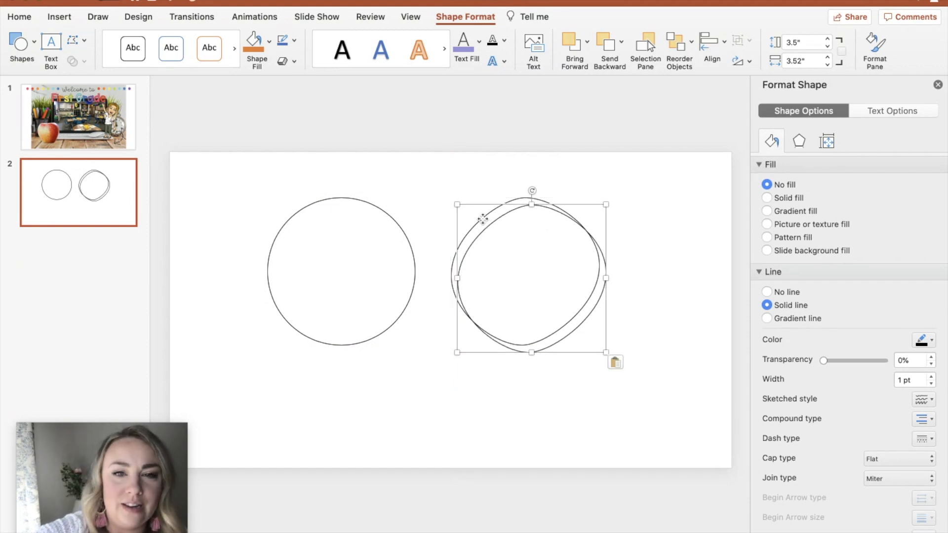
{"action": "mouse_move", "coordinate": [531, 191]}
{"action": "left_mouse_down"}
{"action": "mouse_move", "coordinate": [635, 280]}
{"action": "mouse_move", "coordinate": [620, 328]}
{"action": "mouse_move", "coordinate": [566, 356]}
{"action": "mouse_move", "coordinate": [529, 359]}
{"action": "left_mouse_up"}
Step: Select both irregular outlines and move them over the original circle
{"action": "left_click_drag", "start_coordinate": [389, 165], "coordinate": [688, 439]}
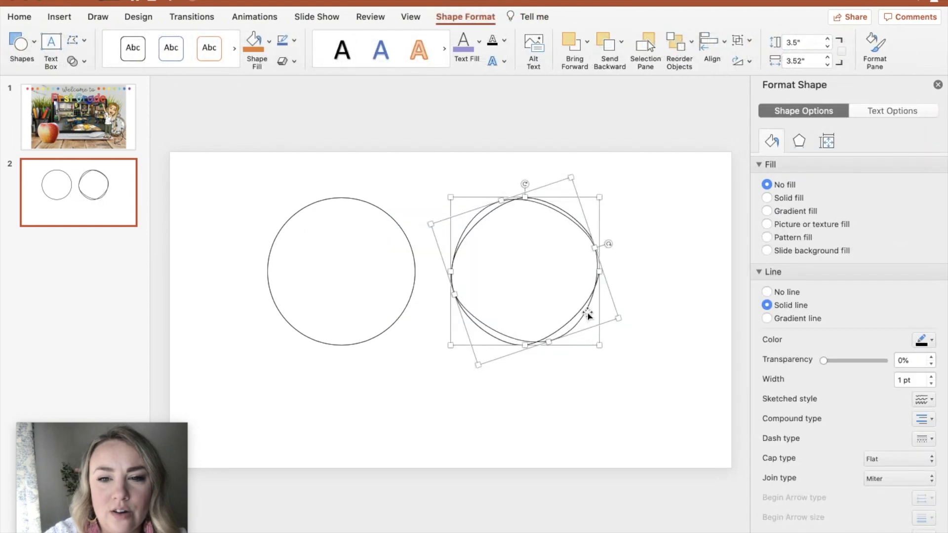
{"action": "left_click_drag", "start_coordinate": [588, 314], "coordinate": [403, 312]}
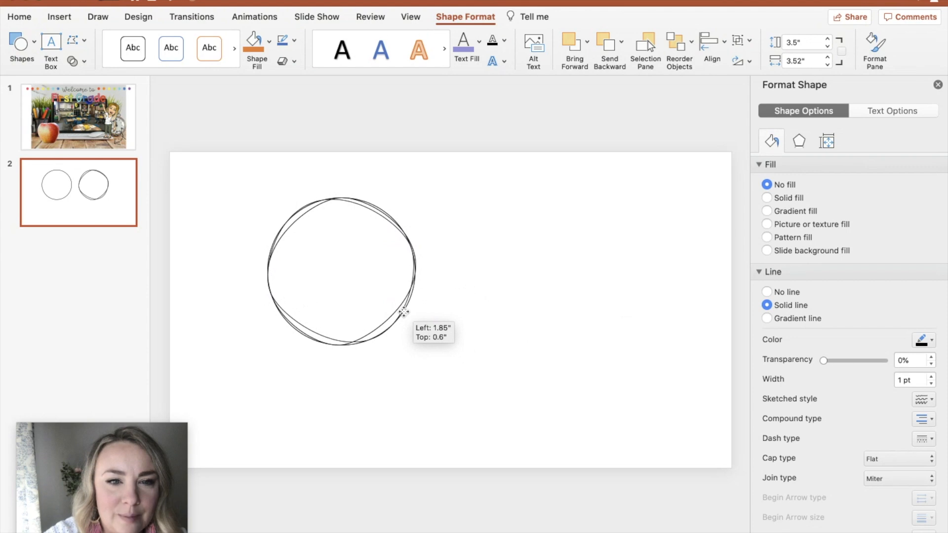
{"action": "left_click_drag", "start_coordinate": [404, 311], "coordinate": [404, 312]}
{"action": "left_click", "coordinate": [593, 299]}
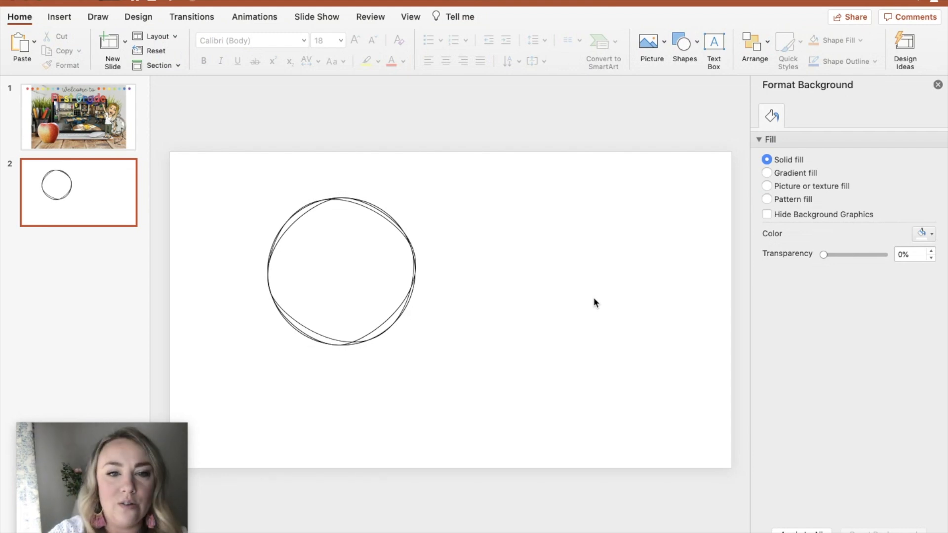
Step: Add a text box reading INFORMATION inside the circles and centre it
{"action": "left_click", "coordinate": [715, 43]}
{"action": "left_click", "coordinate": [328, 260]}
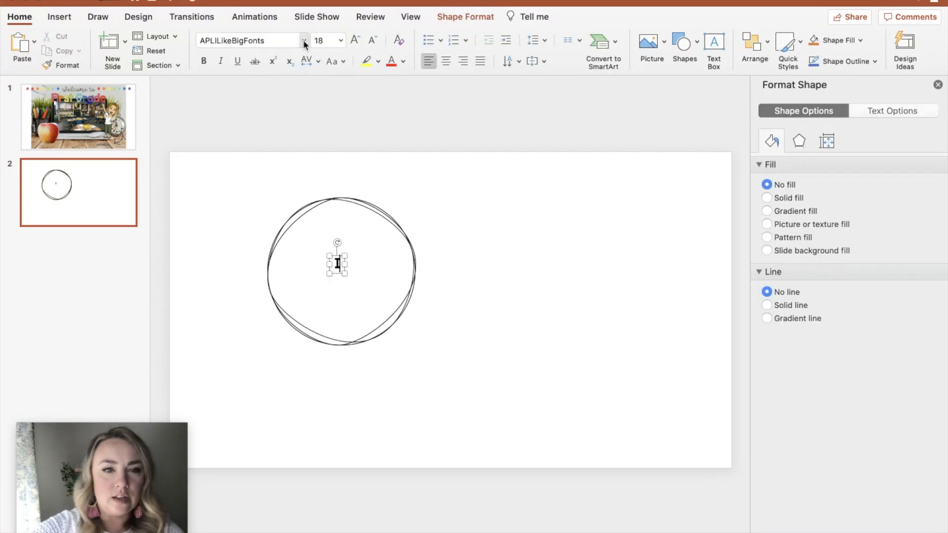
{"action": "type", "text": "INFORMATION"}
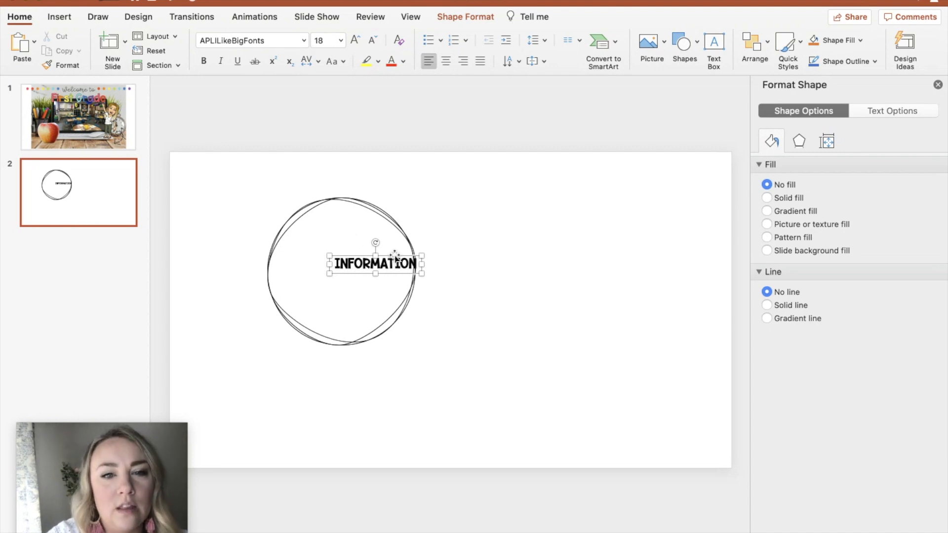
{"action": "left_click_drag", "start_coordinate": [397, 253], "coordinate": [364, 251]}
{"action": "double_click", "coordinate": [350, 265]}
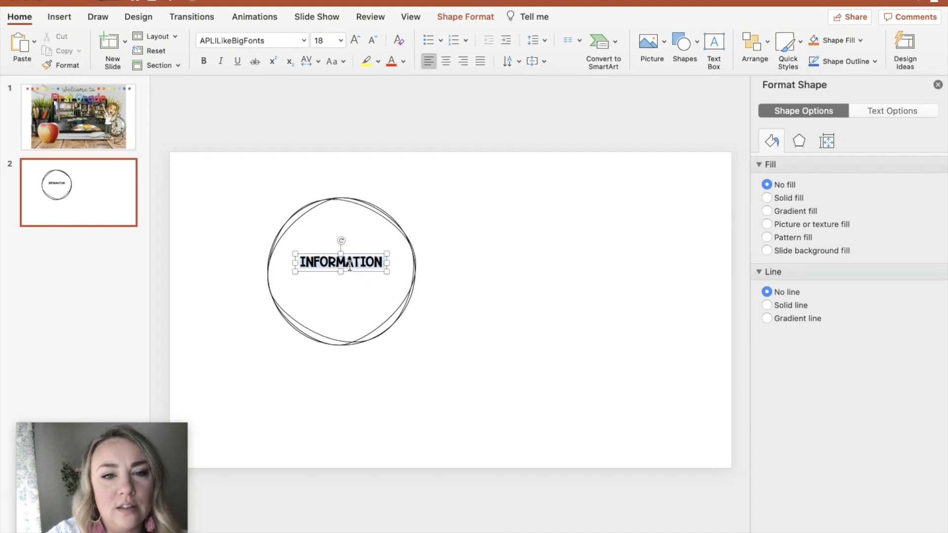
Step: Set the INFORMATION text size to 30 pt
{"action": "left_click", "coordinate": [323, 40]}
{"action": "type", "text": "45"}
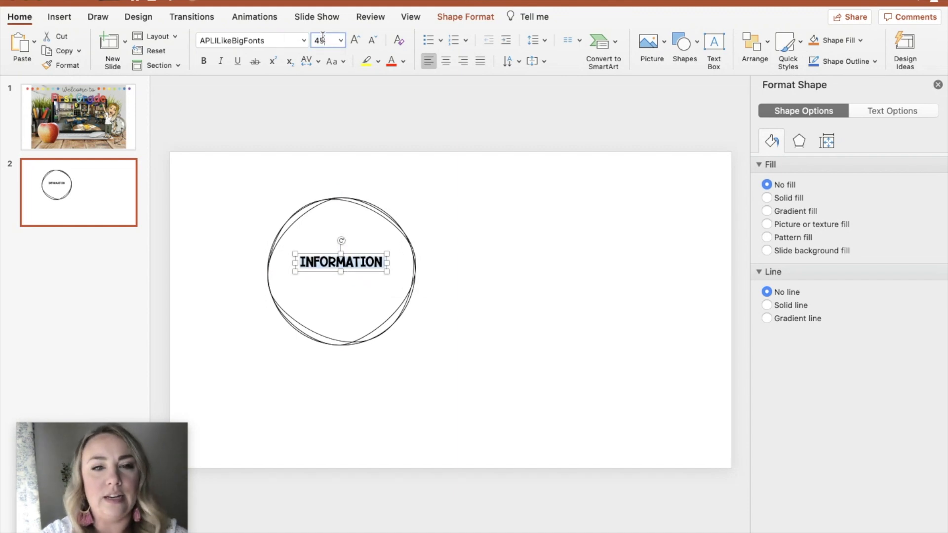
{"action": "key", "text": "Return"}
{"action": "left_click", "coordinate": [323, 40]}
{"action": "type", "text": "30"}
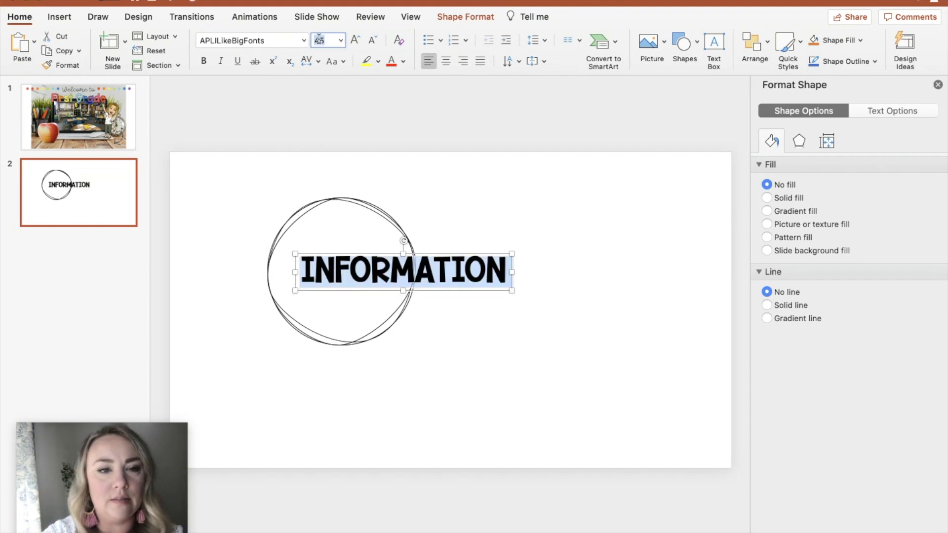
{"action": "key", "text": "Return"}
{"action": "left_click", "coordinate": [494, 269]}
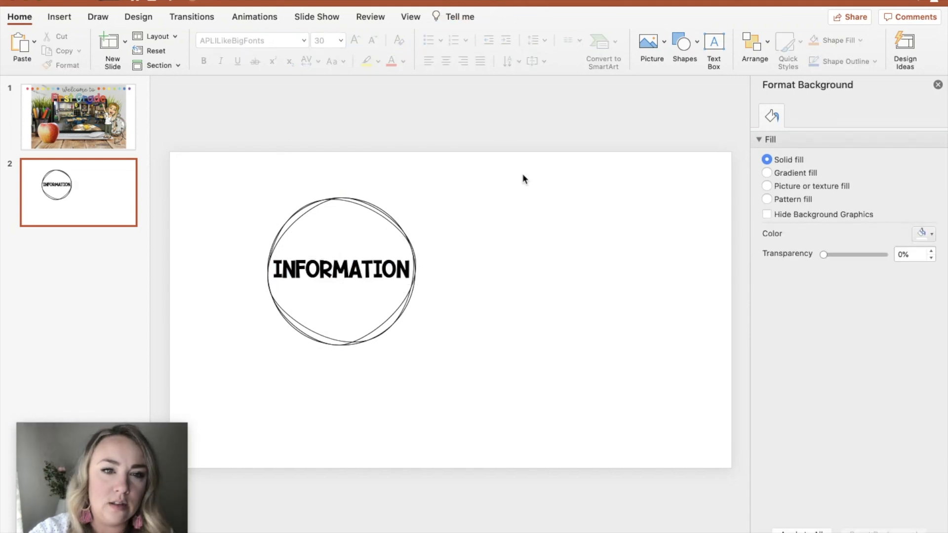
Step: Paste the Rainbows color scheme image and shrink it into the slide's lower corner
{"action": "key", "text": "super+v"}
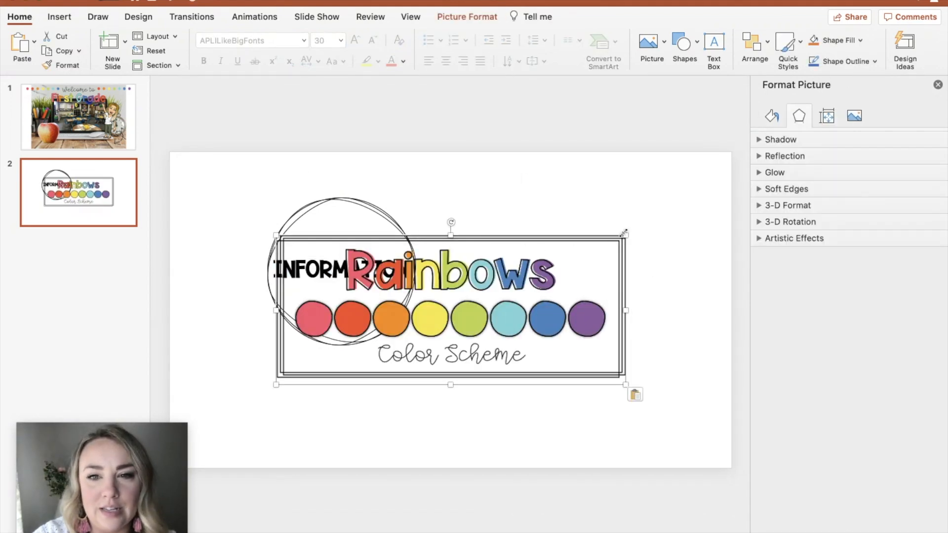
{"action": "left_click_drag", "start_coordinate": [624, 235], "coordinate": [673, 172]}
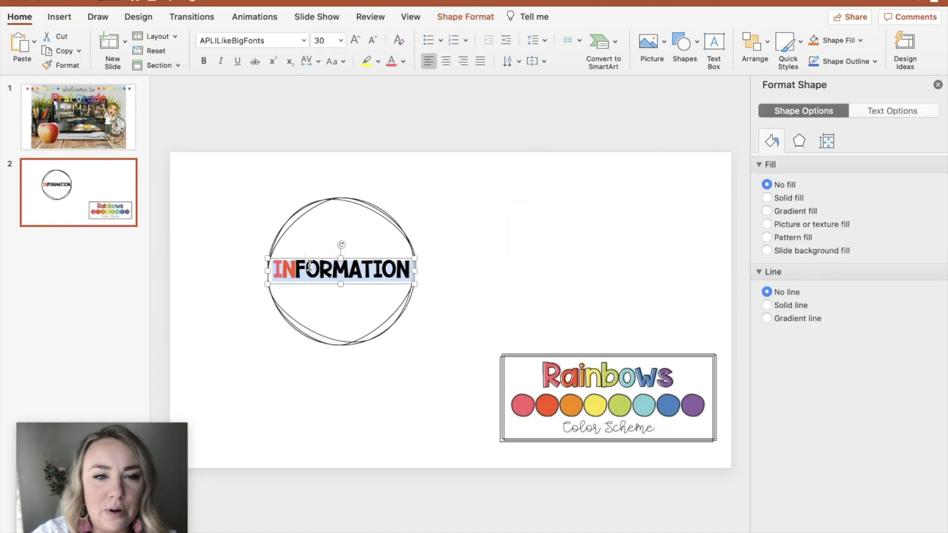
Step: Colour the letter F of INFORMATION with a shade sampled from the Rainbows palette circles
{"action": "left_click", "coordinate": [304, 269]}
{"action": "left_click_drag", "start_coordinate": [300, 269], "coordinate": [294, 268]}
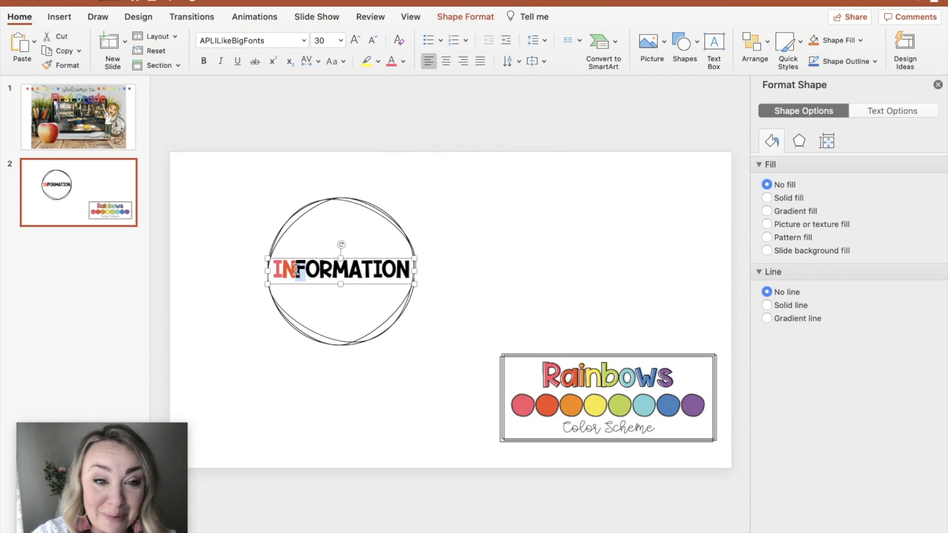
{"action": "left_click", "coordinate": [403, 62]}
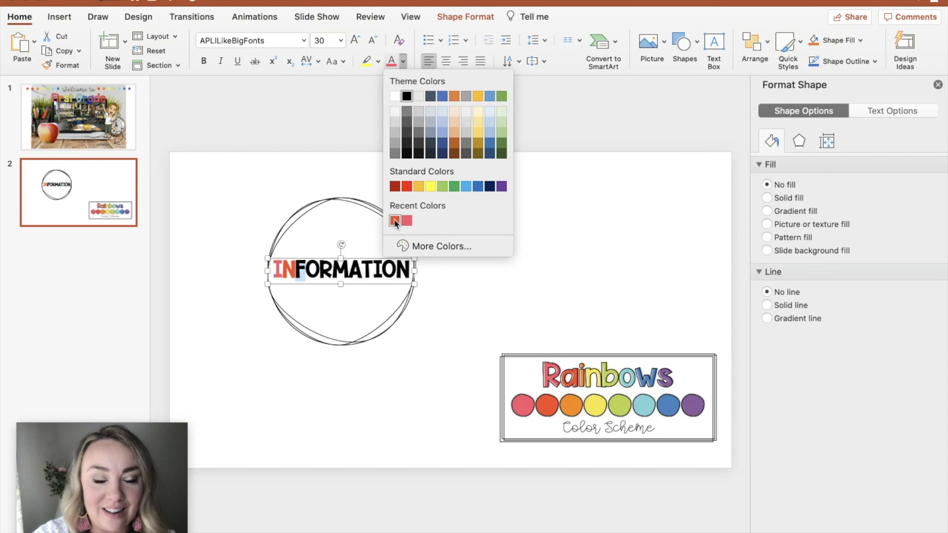
{"action": "left_click", "coordinate": [422, 247]}
{"action": "left_click", "coordinate": [433, 234]}
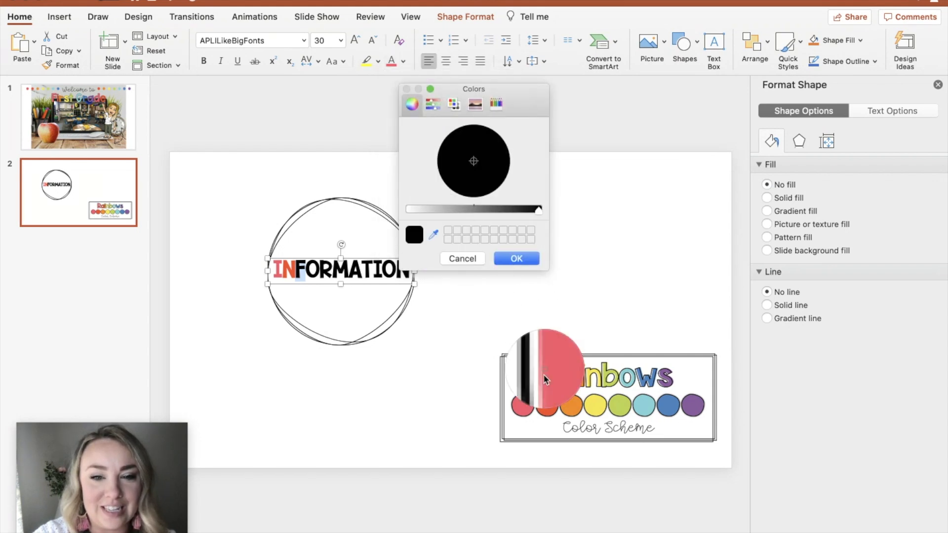
{"action": "left_click", "coordinate": [567, 405]}
{"action": "left_click", "coordinate": [515, 258]}
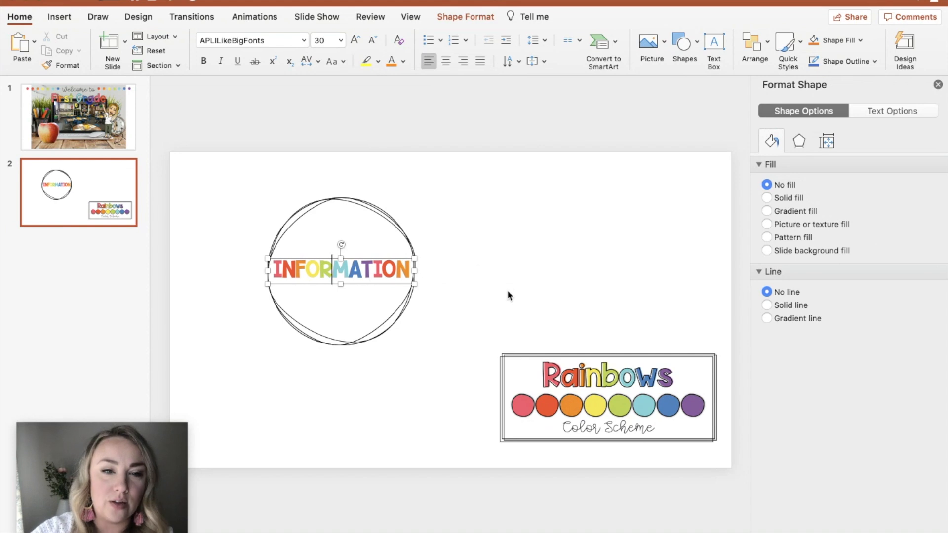
Step: Copy the INFORMATION text box and paste a duplicate over it
{"action": "left_click", "coordinate": [310, 258]}
{"action": "left_click_drag", "start_coordinate": [310, 256], "coordinate": [310, 260]}
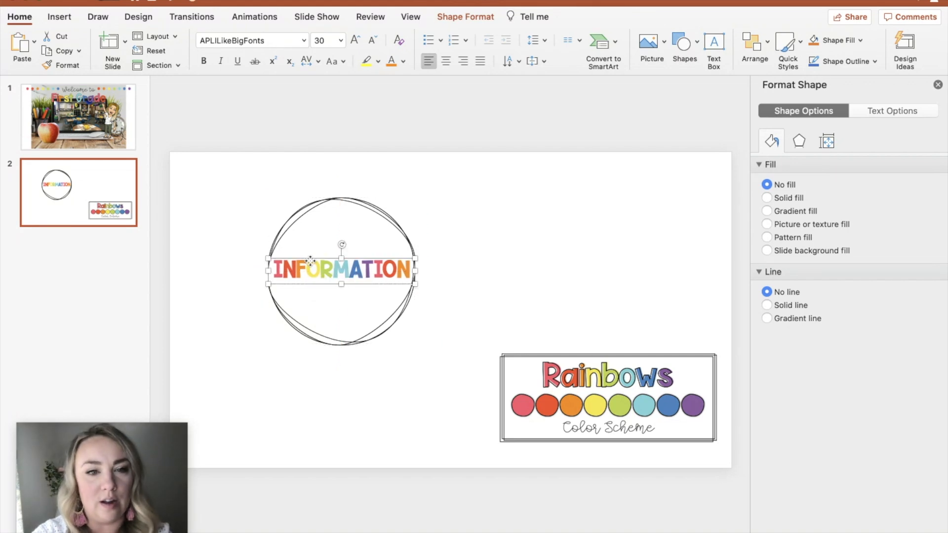
{"action": "key", "text": "ctrl+c"}
{"action": "key", "text": "ctrl+v"}
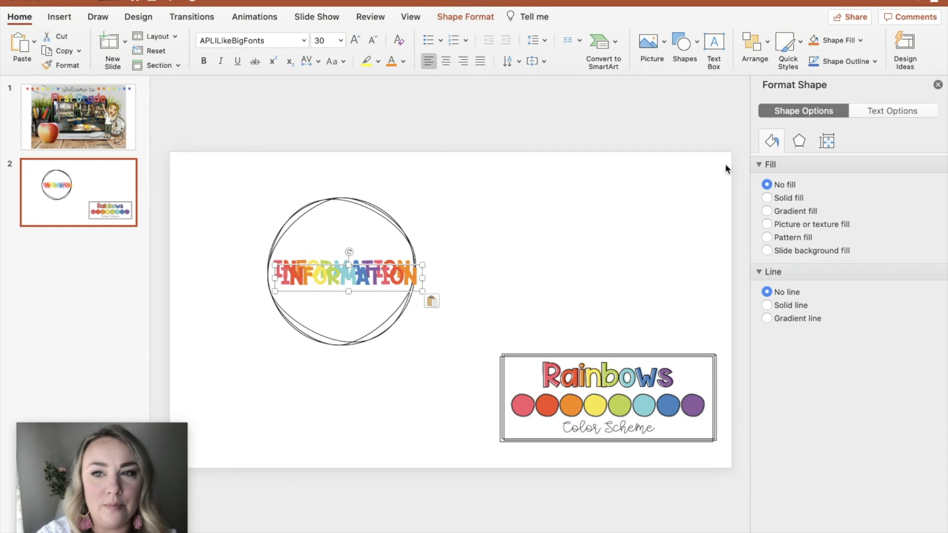
Step: Give the duplicate text no fill and a solid outline 1.25 pt wide
{"action": "left_click", "coordinate": [888, 111]}
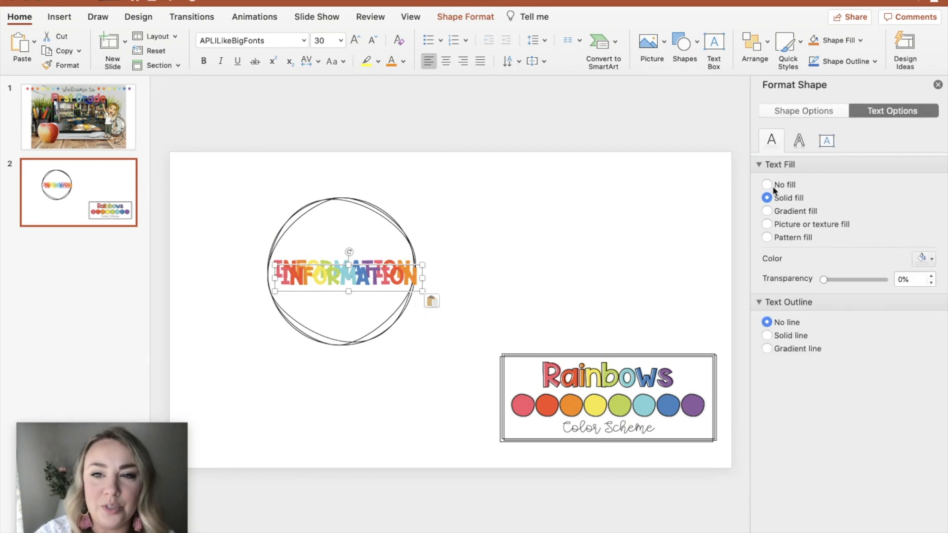
{"action": "left_click", "coordinate": [767, 184]}
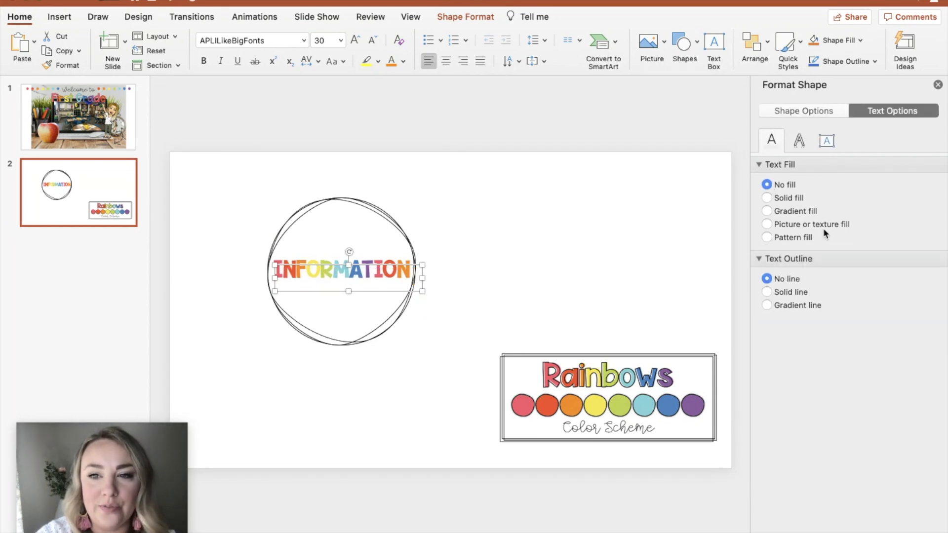
{"action": "left_click", "coordinate": [768, 292]}
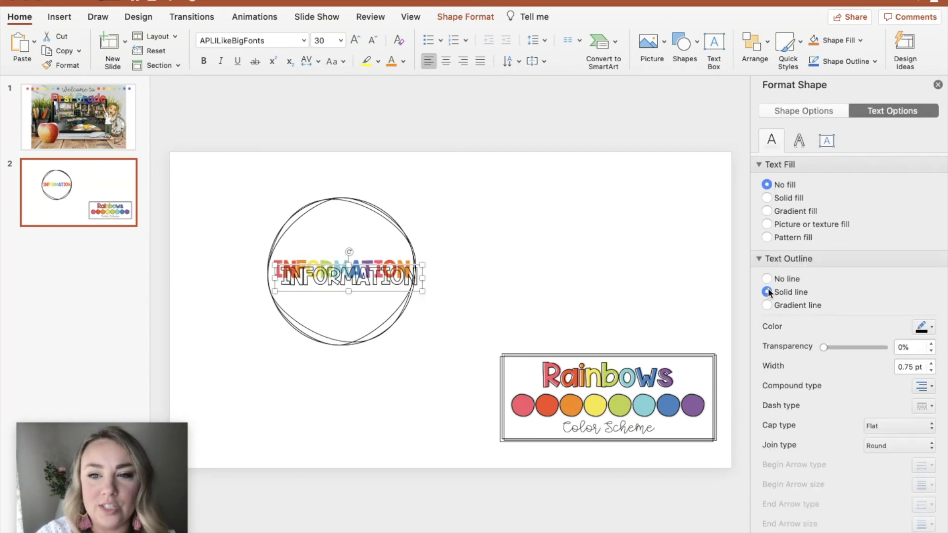
{"action": "left_click", "coordinate": [931, 364]}
{"action": "left_click", "coordinate": [930, 364]}
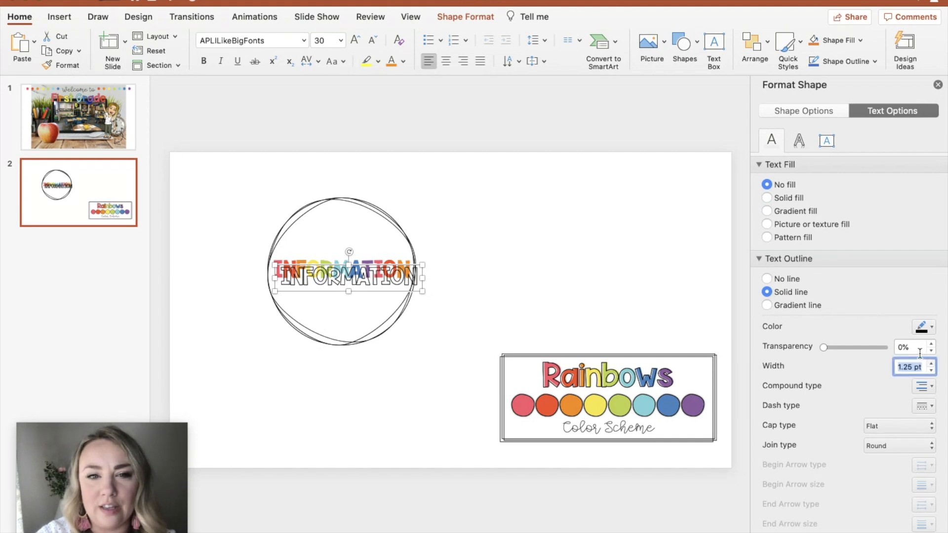
Step: Move the outlined duplicate over the coloured INFORMATION text and nudge it until the two line up exactly
{"action": "left_click_drag", "start_coordinate": [381, 268], "coordinate": [373, 257]}
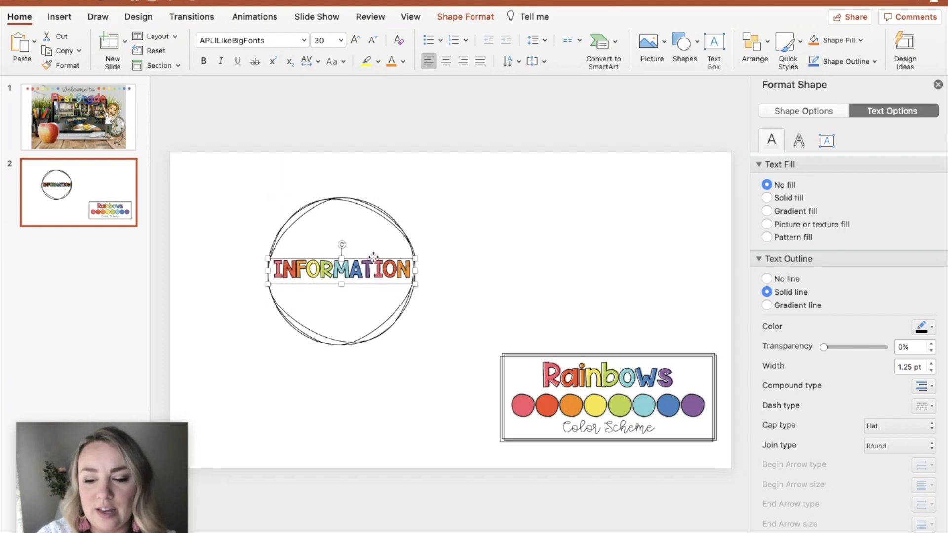
{"action": "key", "text": "Left"}
{"action": "key", "text": "Up"}
{"action": "key", "text": "Up"}
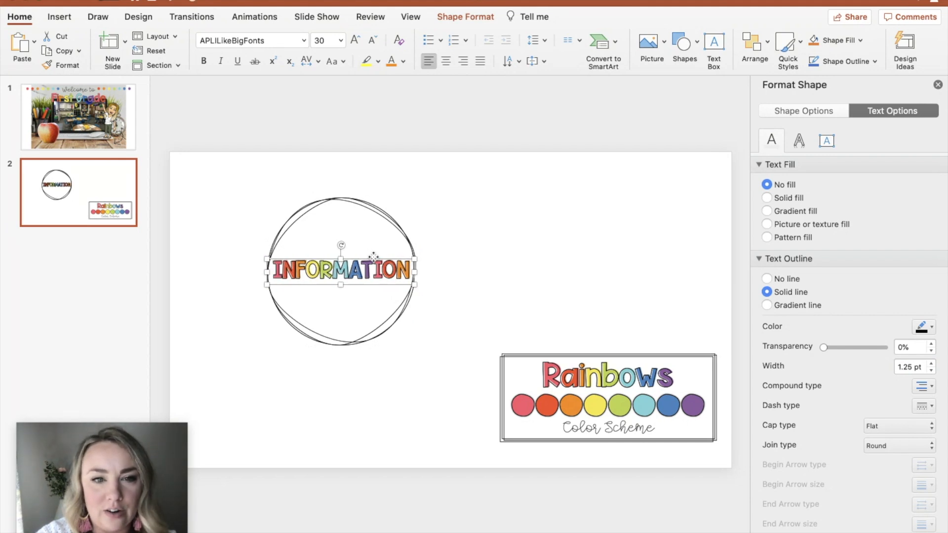
{"action": "key", "text": "Down"}
{"action": "key", "text": "Down"}
{"action": "key", "text": "Right"}
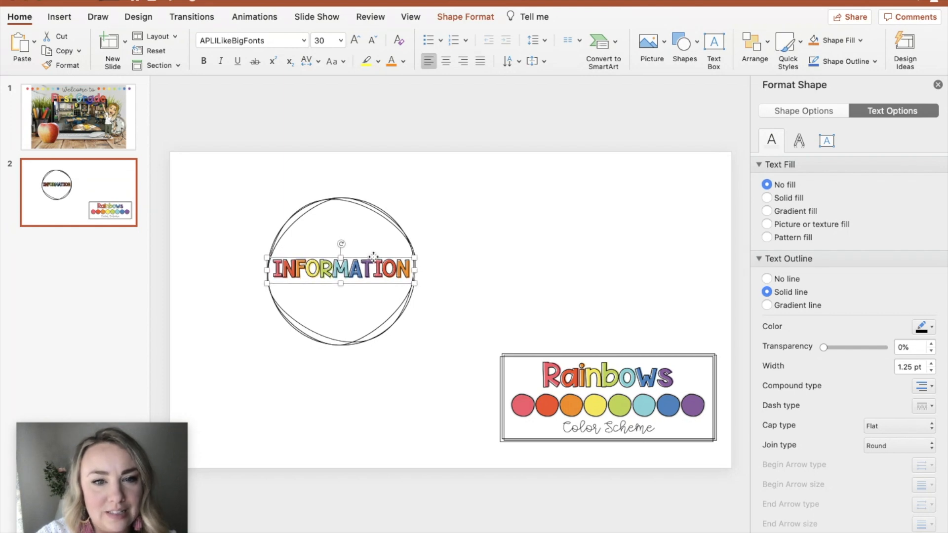
{"action": "key", "text": "Down"}
{"action": "key", "text": "Left"}
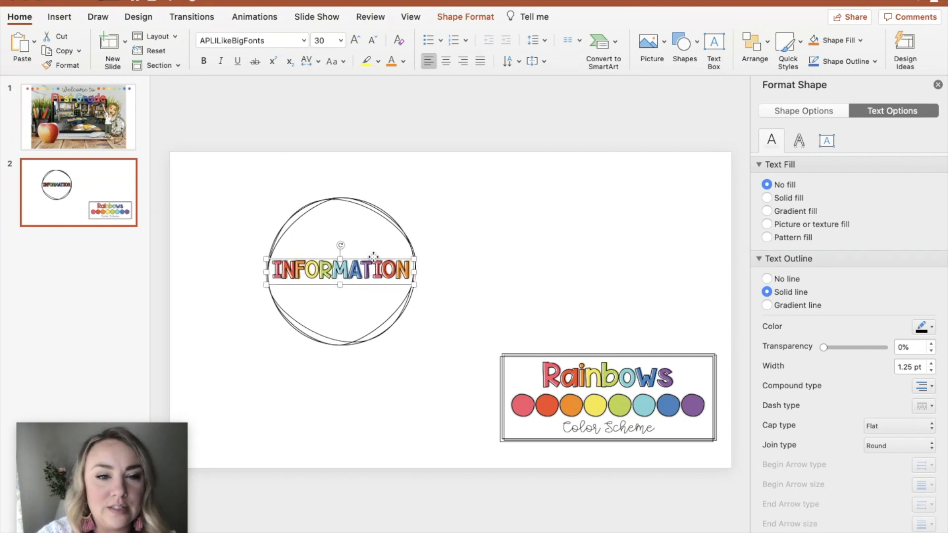
Step: Add a new text box above INFORMATION inside the circle containing the word family, and select the word
{"action": "left_click", "coordinate": [542, 240]}
{"action": "left_click", "coordinate": [714, 45]}
{"action": "left_click", "coordinate": [333, 230]}
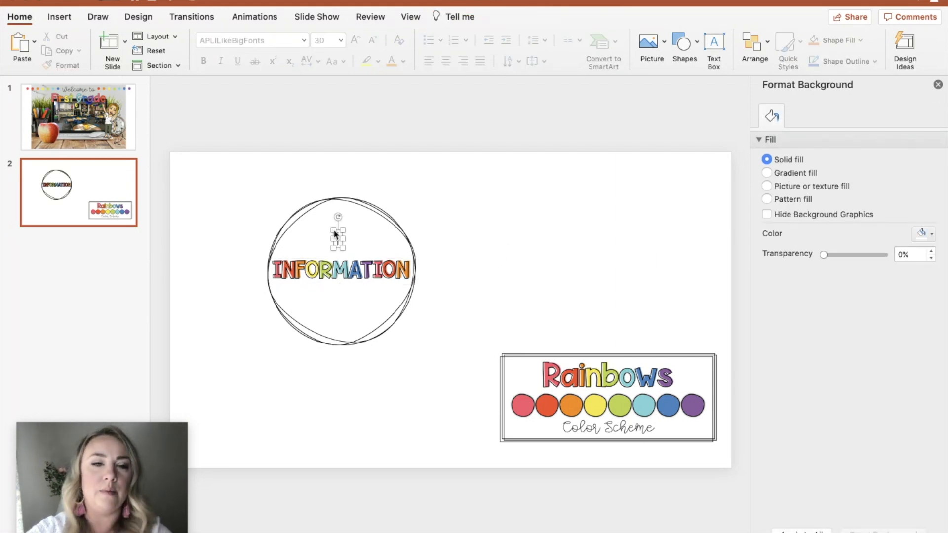
{"action": "type", "text": "Family"}
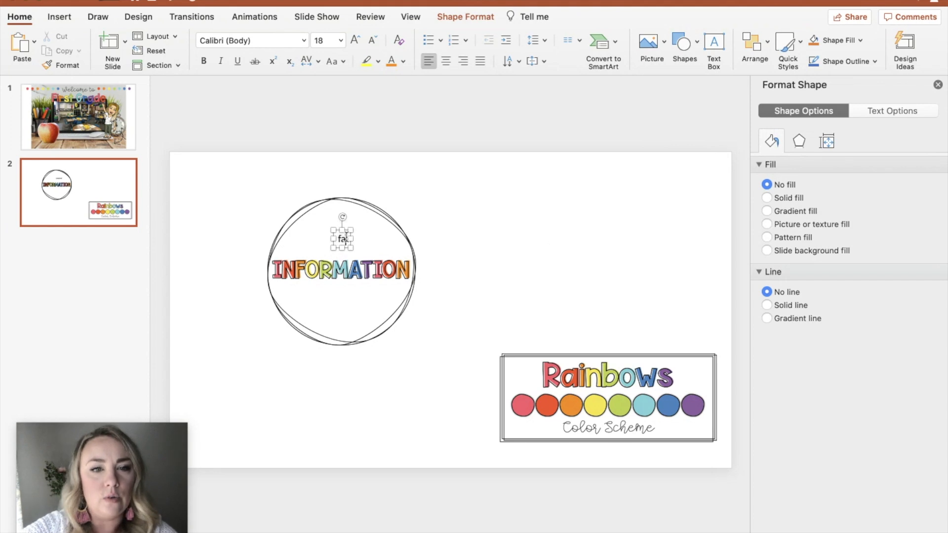
{"action": "double_click", "coordinate": [340, 238]}
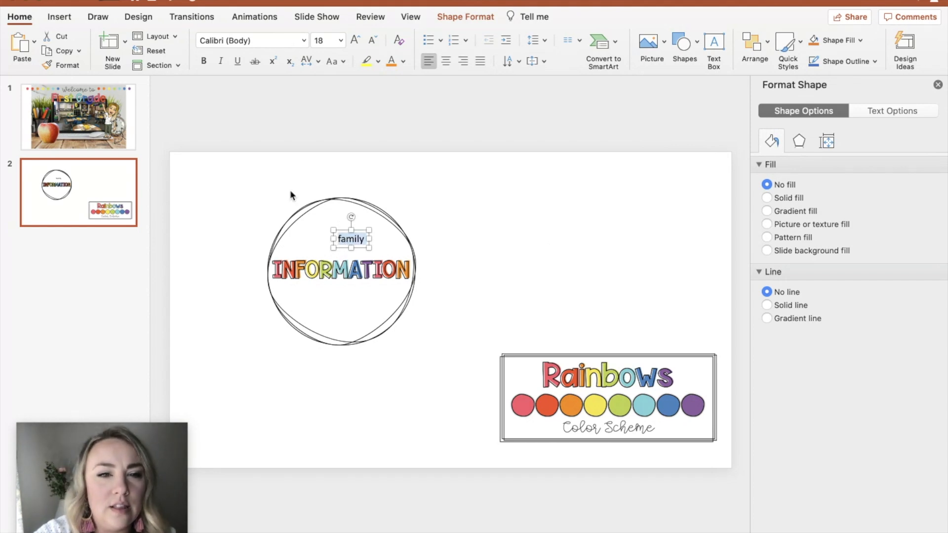
Step: Format family in APLFontSnob, bold, 40 pt, and position it just above INFORMATION
{"action": "left_click", "coordinate": [302, 41]}
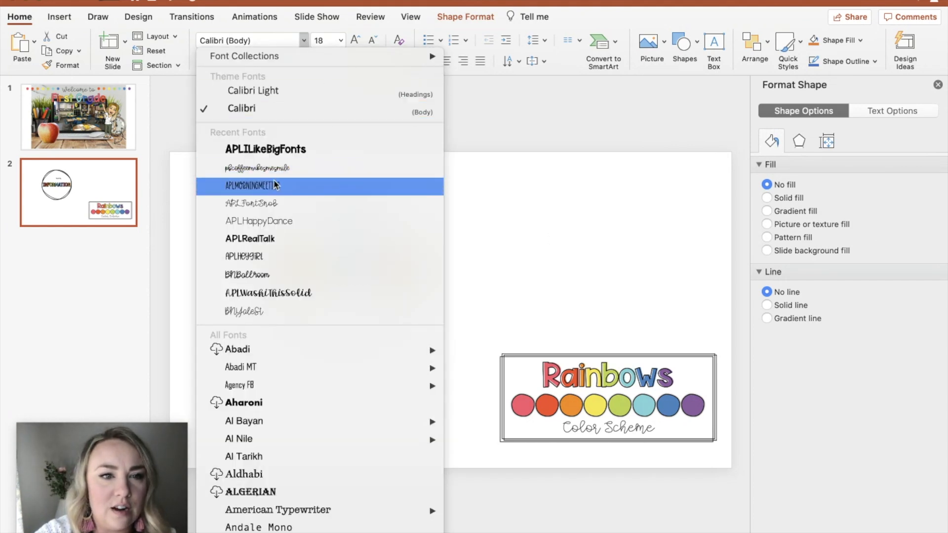
{"action": "left_click", "coordinate": [270, 205]}
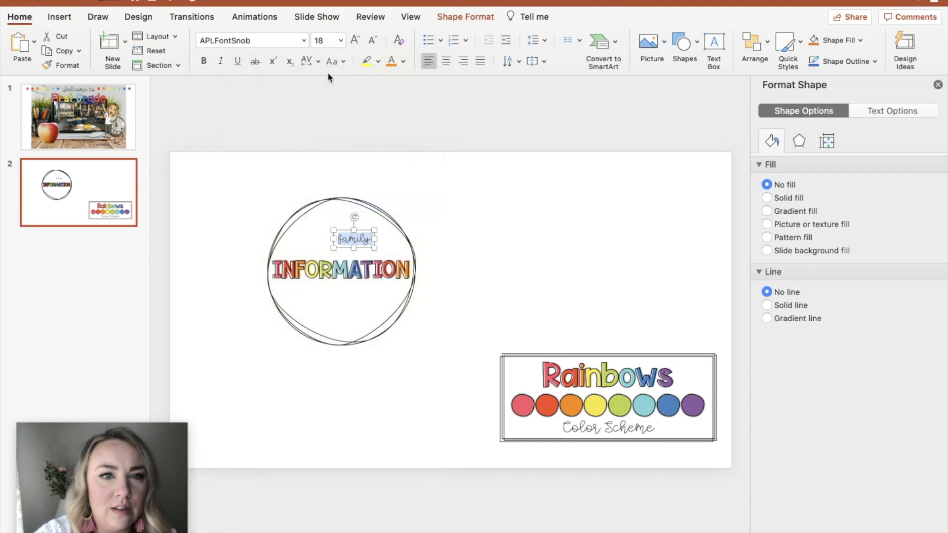
{"action": "left_click", "coordinate": [204, 61]}
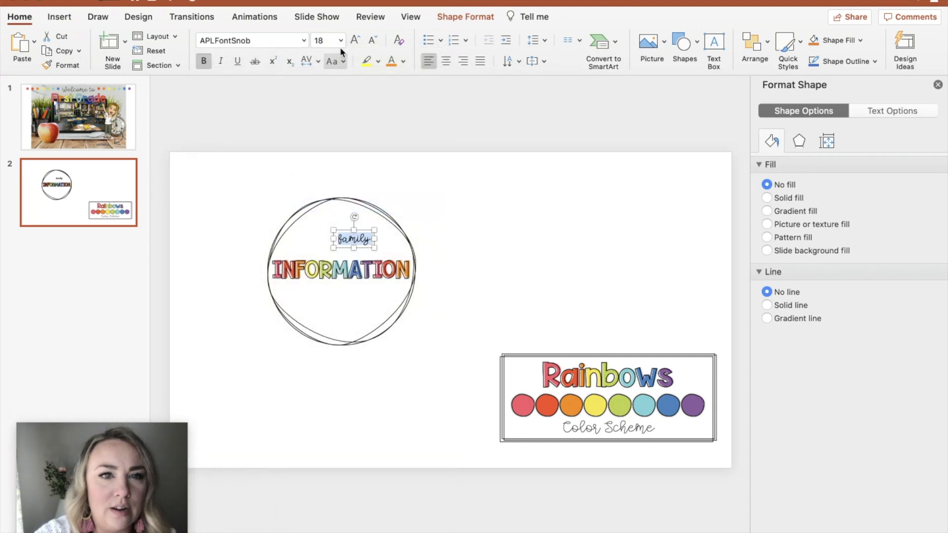
{"action": "left_click", "coordinate": [320, 39]}
{"action": "type", "text": "40"}
{"action": "key", "text": "Return"}
{"action": "left_click_drag", "start_coordinate": [374, 223], "coordinate": [348, 224]}
Step: Add a text box below INFORMATION in APLILikeBigFonts containing the word form
{"action": "left_click", "coordinate": [460, 235]}
{"action": "left_click", "coordinate": [709, 59]}
{"action": "left_click", "coordinate": [342, 292]}
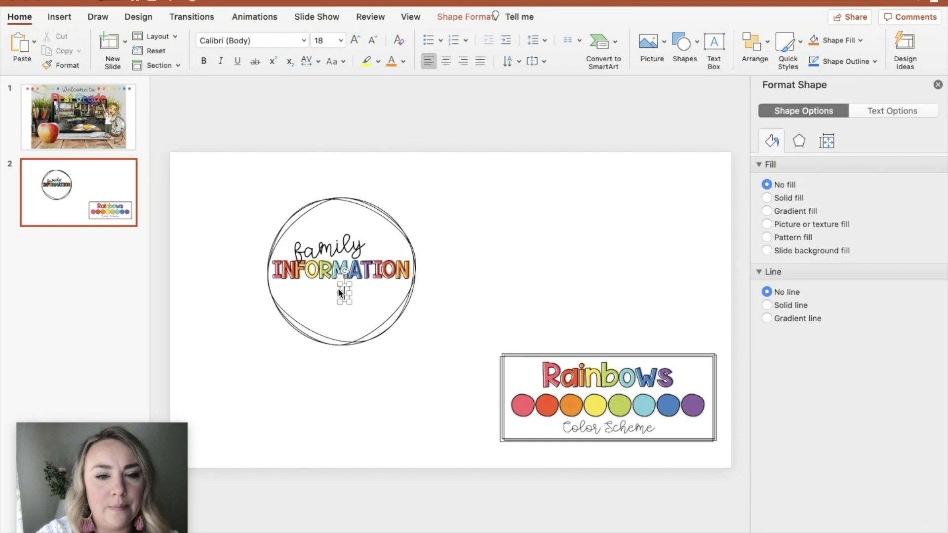
{"action": "left_click", "coordinate": [303, 40]}
{"action": "left_click", "coordinate": [275, 166]}
{"action": "type", "text": "form"}
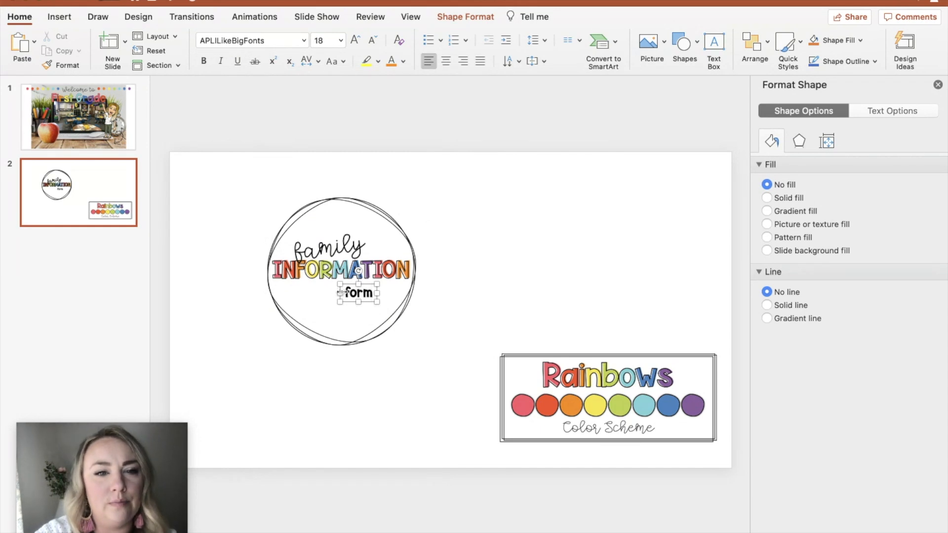
Step: Select all the button elements and paste them as a single Picture (TIFF) using Paste Special
{"action": "left_click", "coordinate": [251, 159]}
{"action": "left_click_drag", "start_coordinate": [233, 165], "coordinate": [448, 380]}
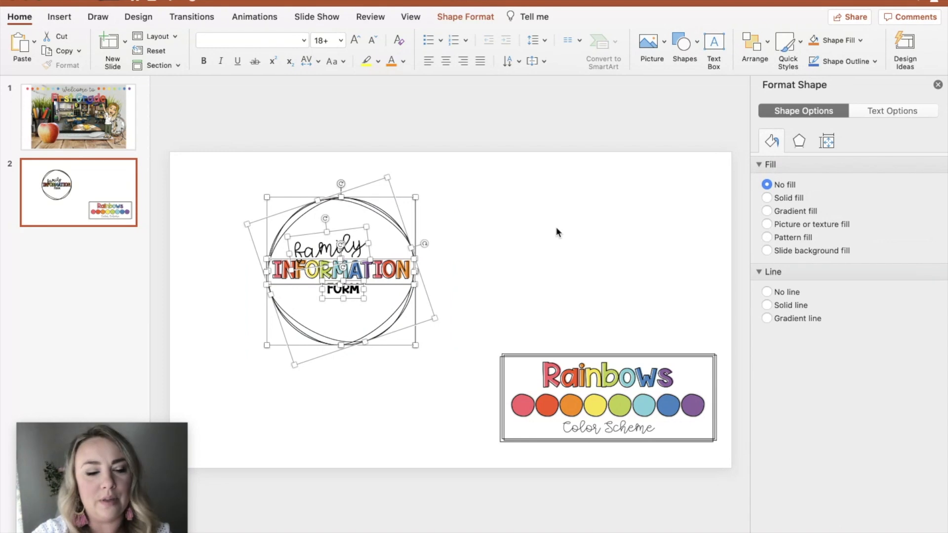
{"action": "right_click", "coordinate": [557, 227]}
{"action": "left_click", "coordinate": [600, 271]}
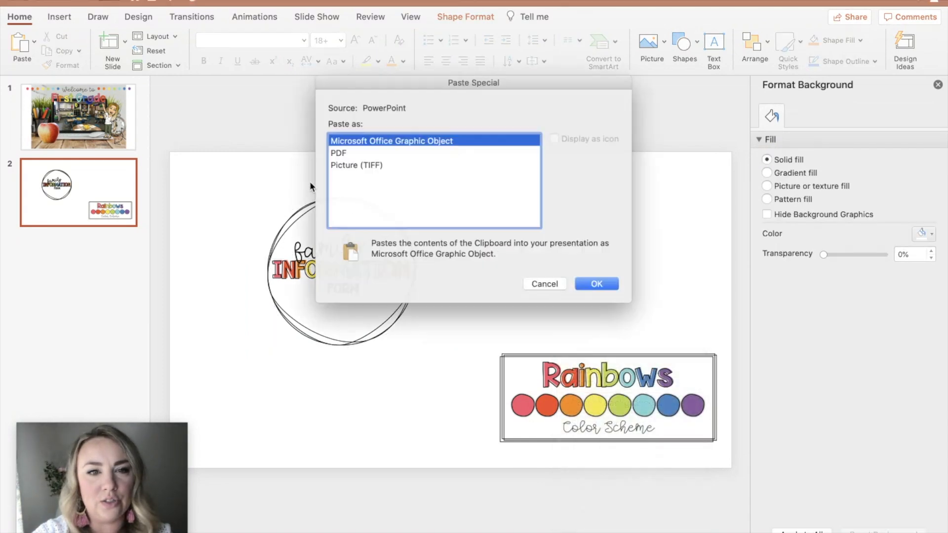
{"action": "left_click", "coordinate": [367, 165]}
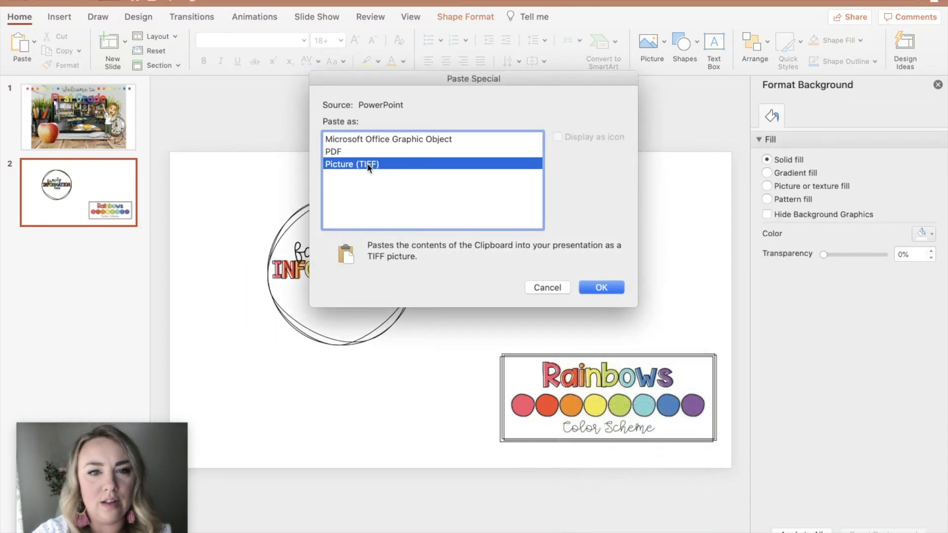
{"action": "left_click", "coordinate": [597, 286]}
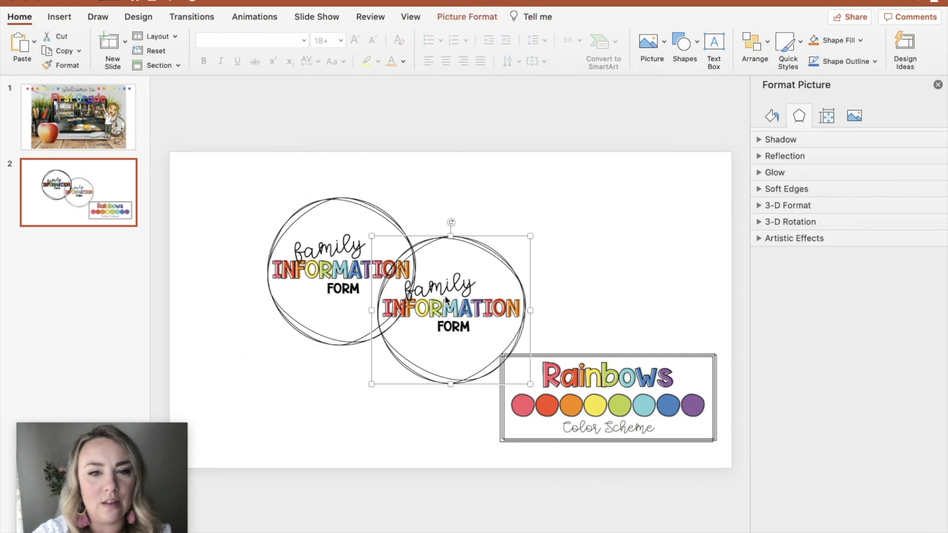
Step: Save the pasted button picture as a PNG on the Desktop named familyinformationbutt
{"action": "right_click", "coordinate": [445, 300]}
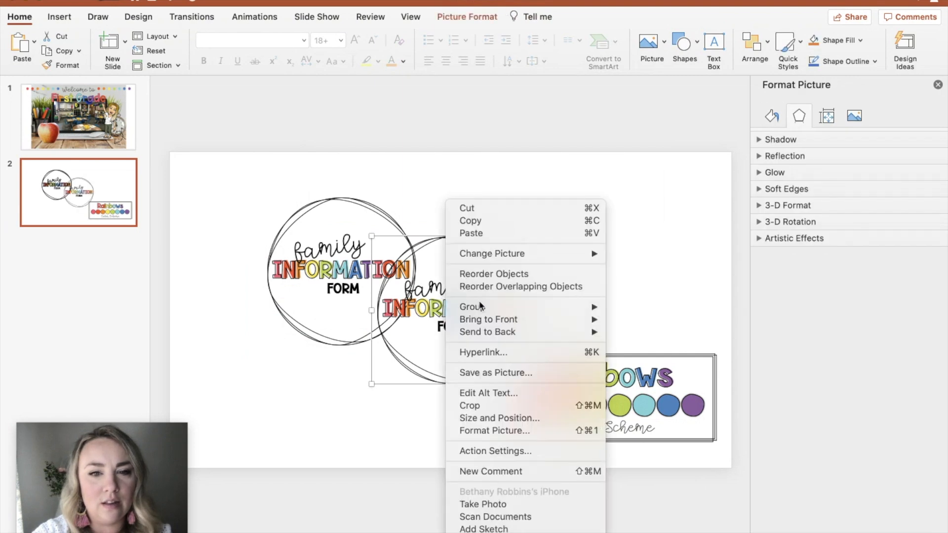
{"action": "left_click", "coordinate": [495, 372]}
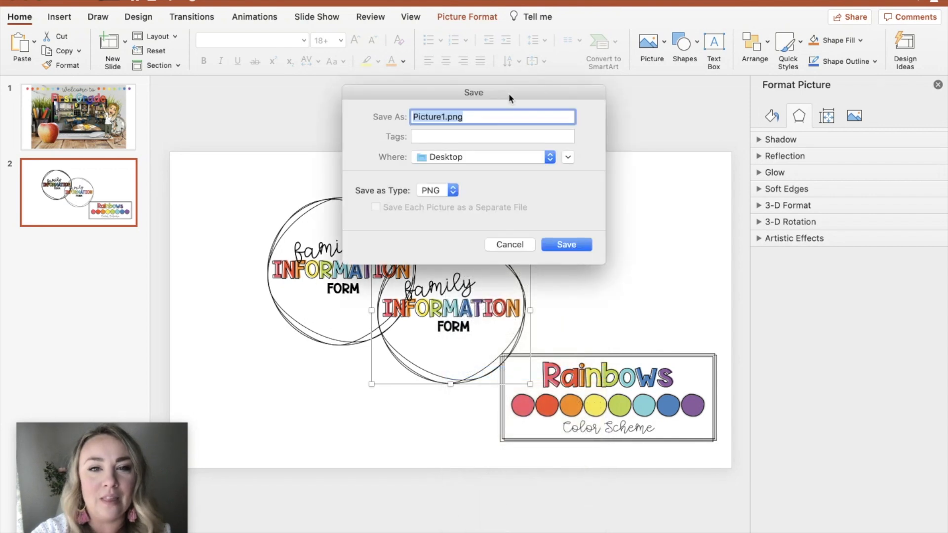
{"action": "type", "text": "familyinformationbutton"}
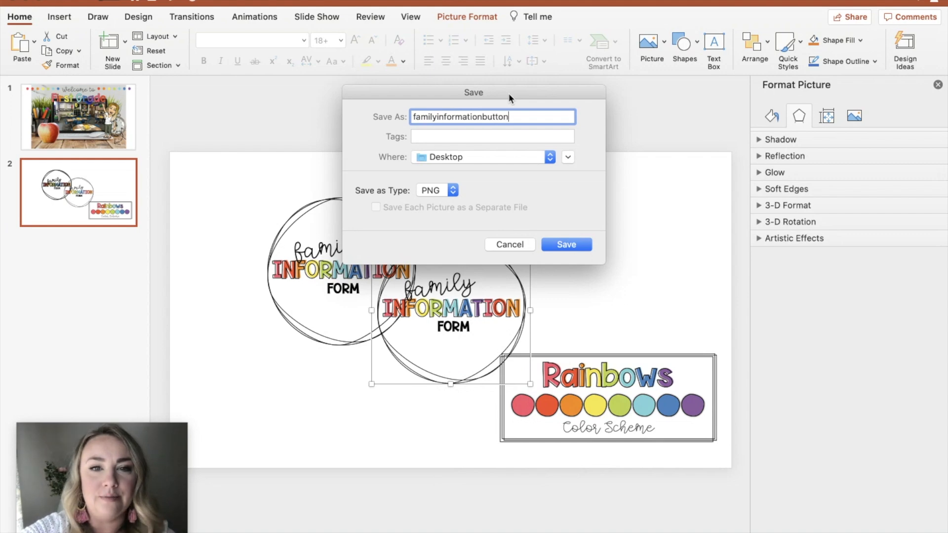
{"action": "key", "text": "Return"}
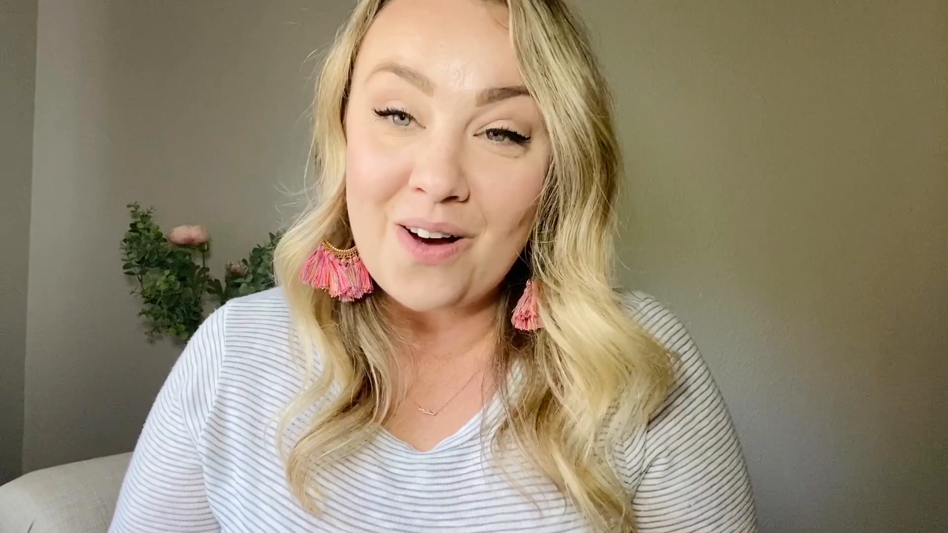